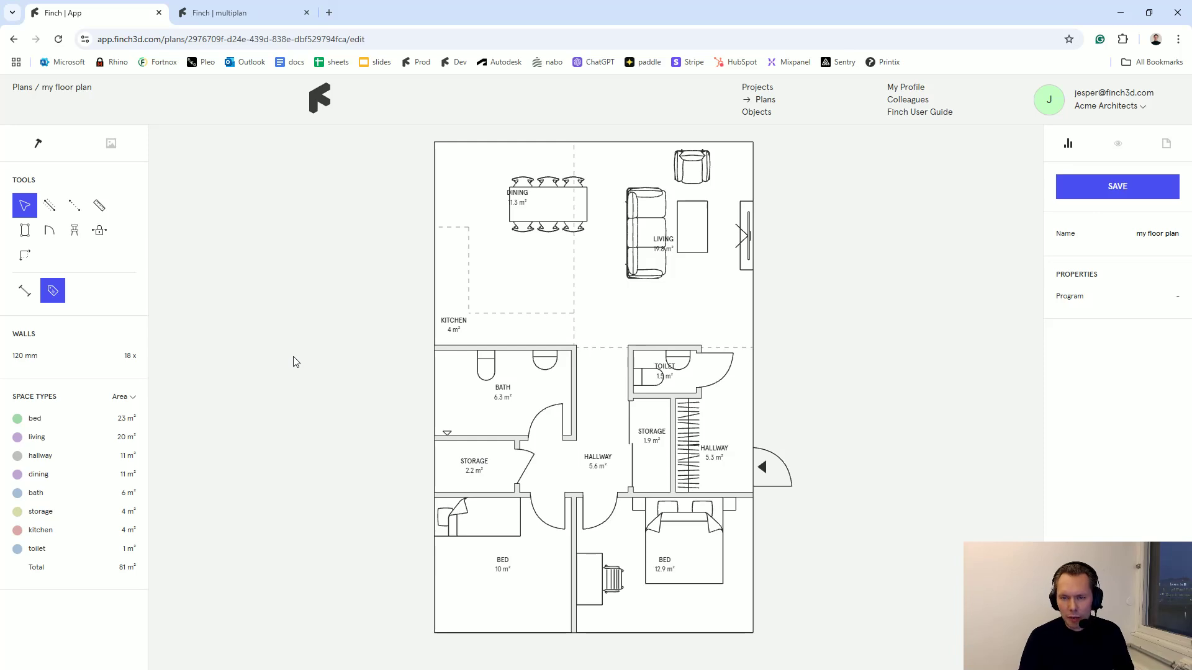
Step: Turn on wall dimension measurements across the floor plan with the D shortcut
scroll(296, 362, "up", 5)
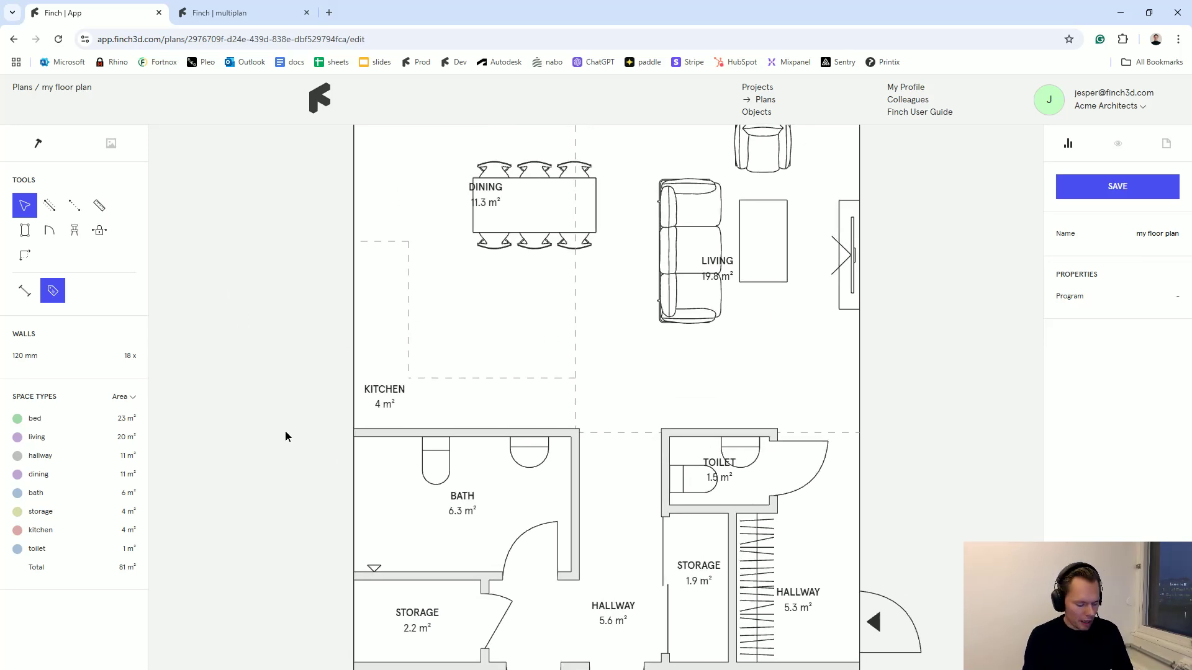
key("d")
scroll(621, 522, "up", 5)
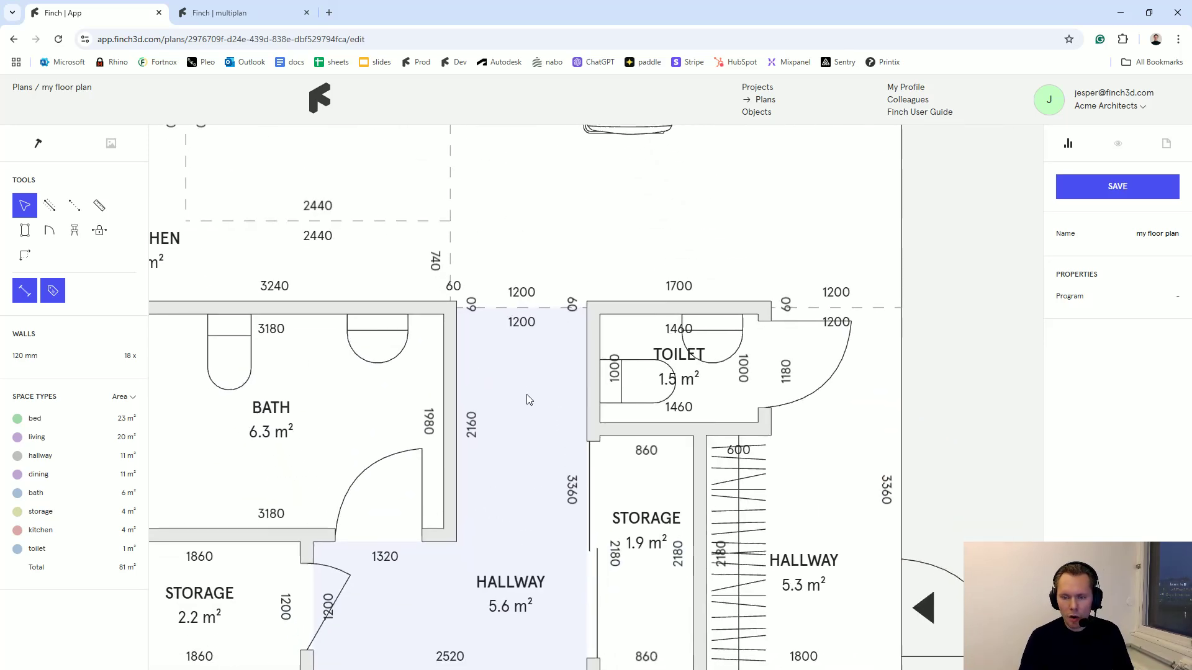
scroll(535, 381, "up", 2)
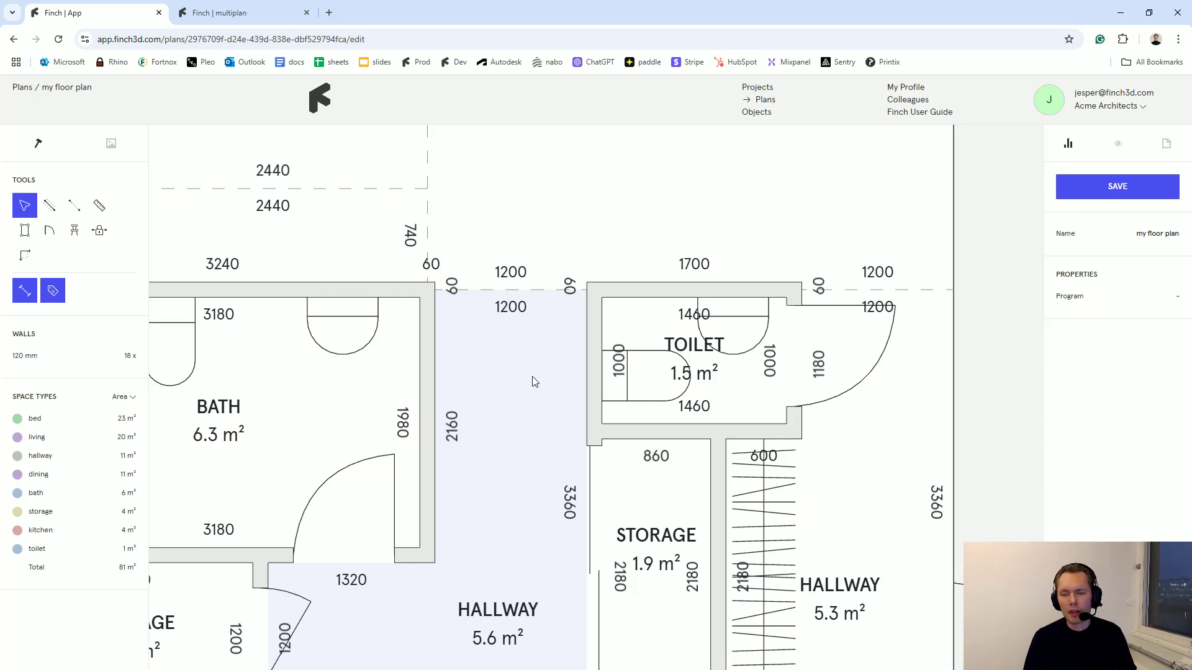
scroll(531, 376, "down", 8)
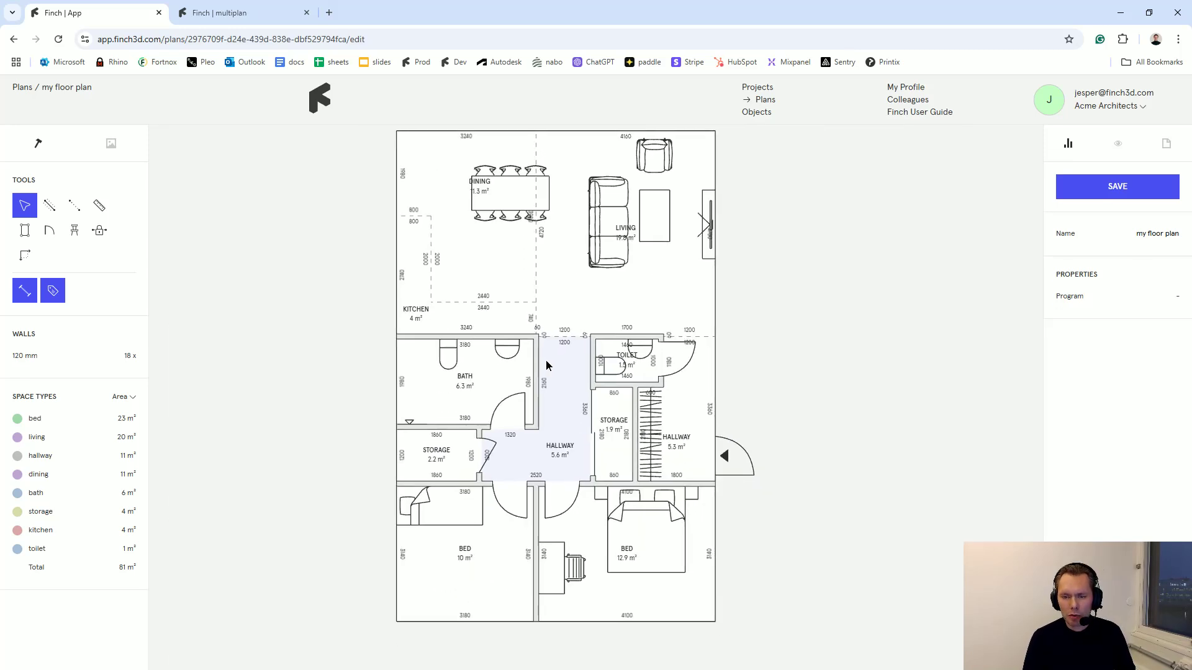
Step: Switch to the multiplan variant's story plan and frame the residential units
left_click(233, 18)
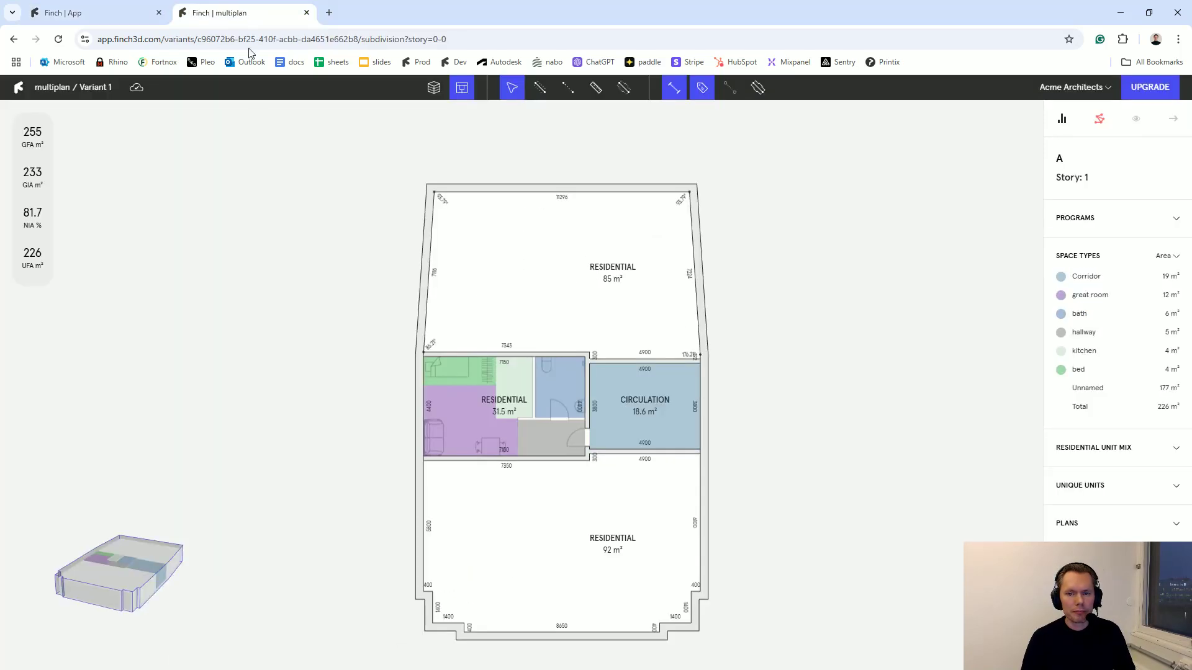
left_click_drag(323, 322, 297, 309)
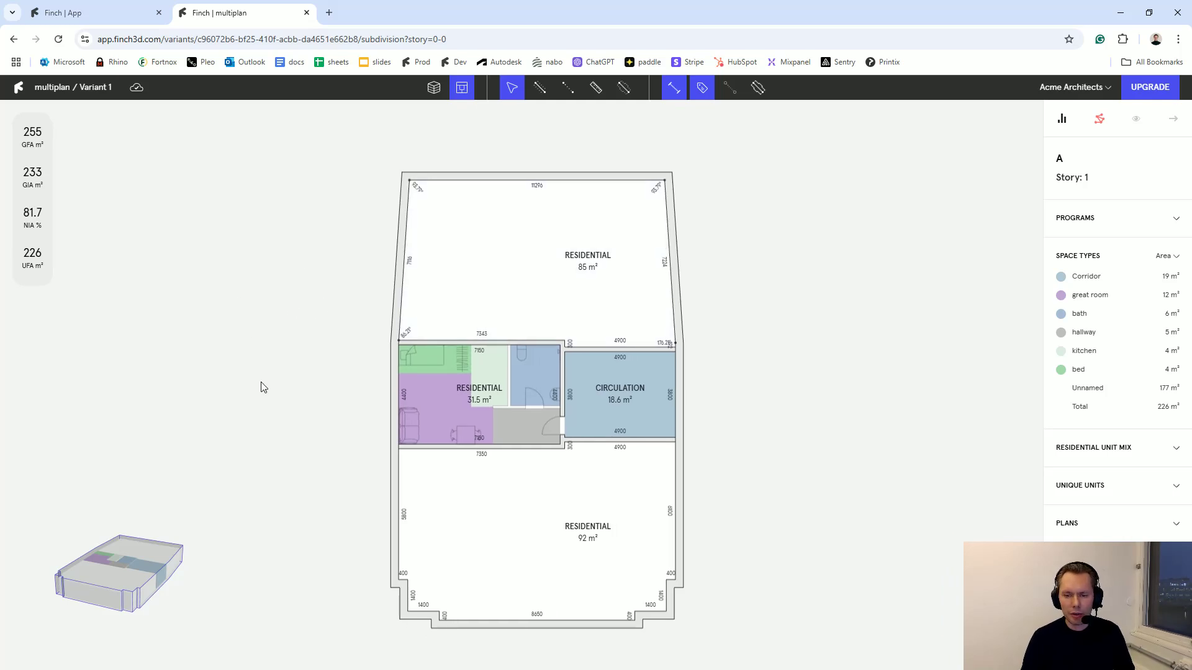
scroll(263, 244, "up", 5)
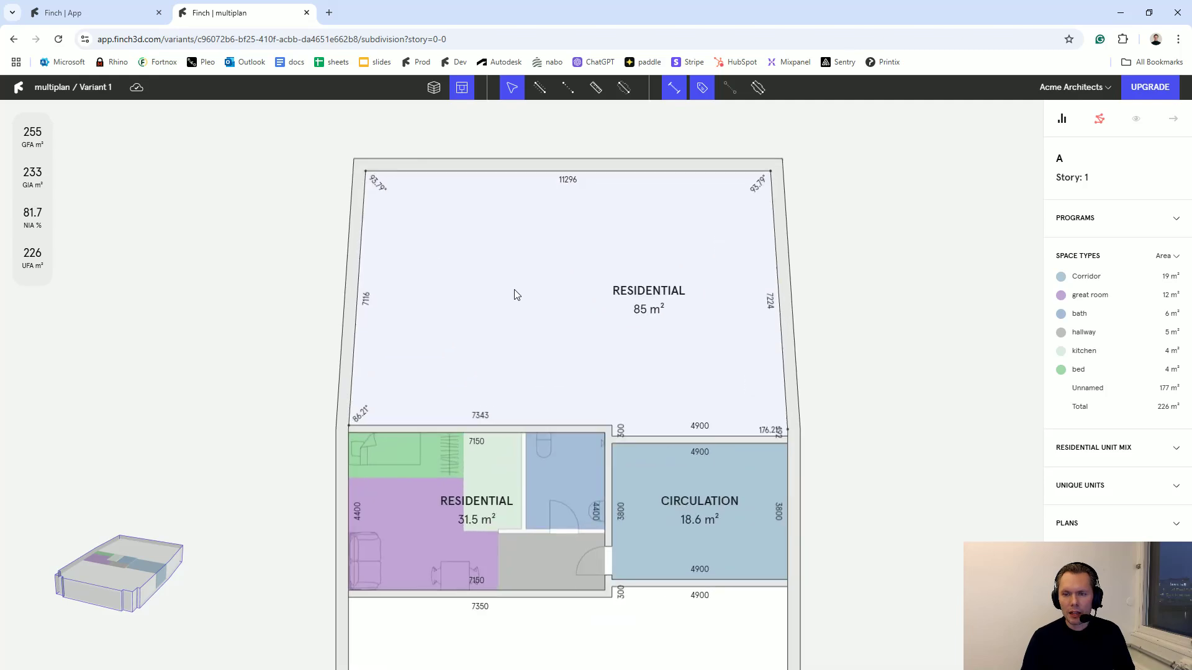
Step: Generate floor plans for the top 85 m² Residential unit and preview 'my floor plan'
left_click(527, 274)
left_click(561, 140)
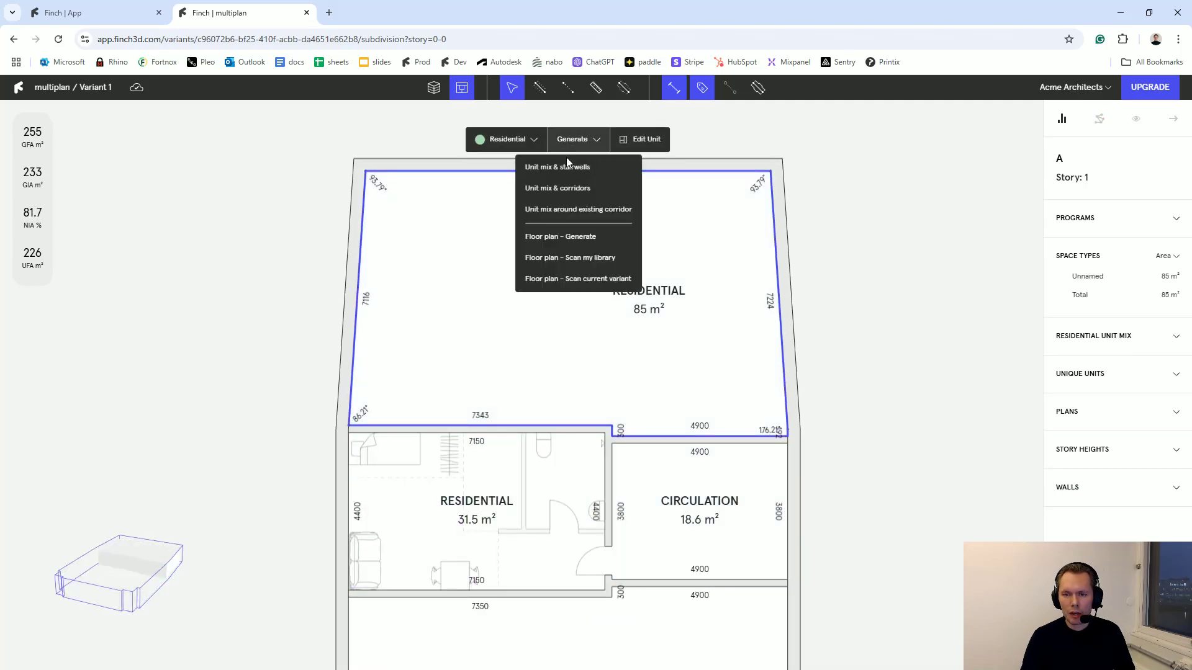
left_click(550, 236)
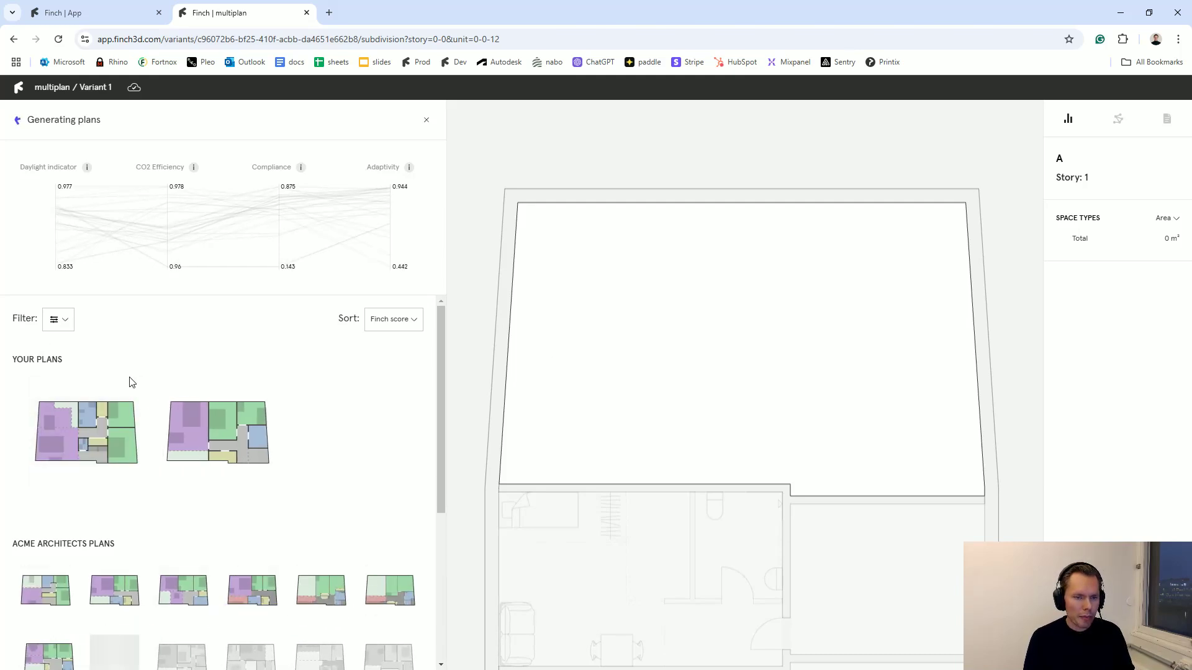
left_click(82, 444)
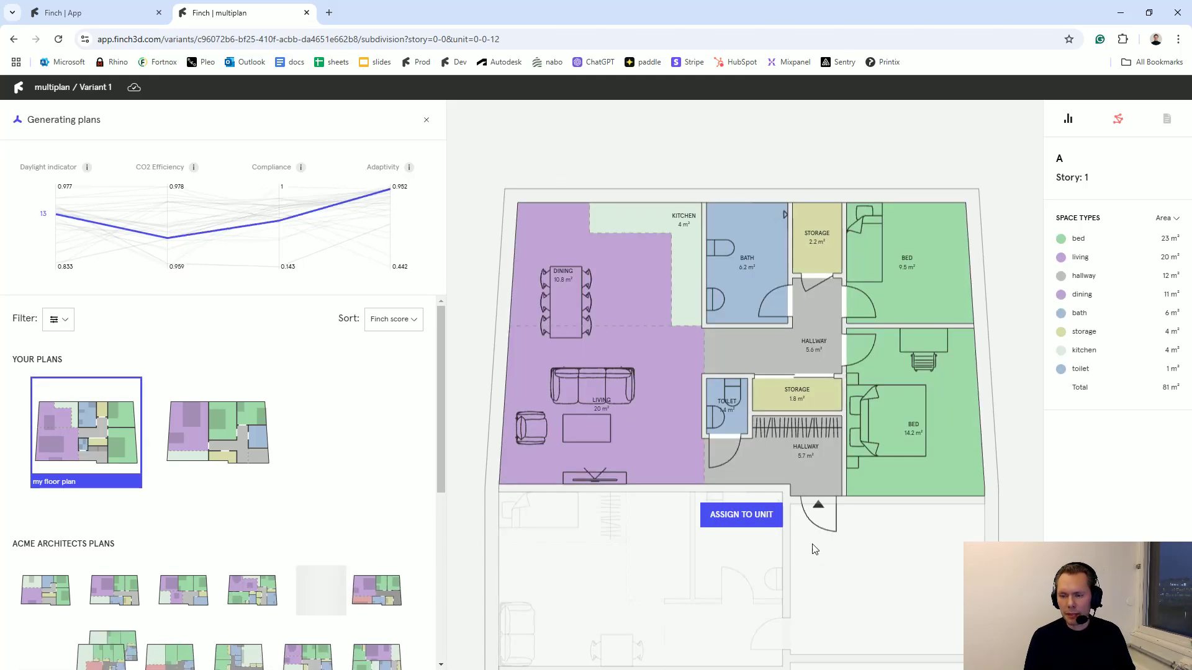
Step: Assign 'my floor plan' to the top unit, inspect its hallway width, then exit unit editing
left_click(740, 525)
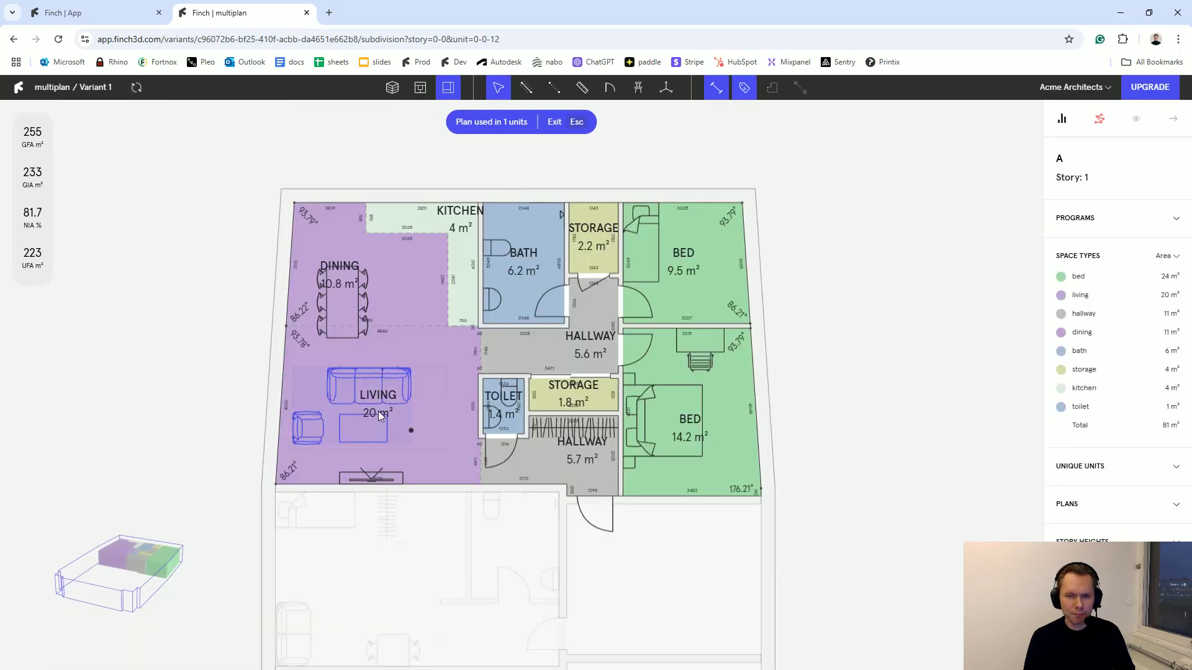
scroll(531, 370, "up", 10)
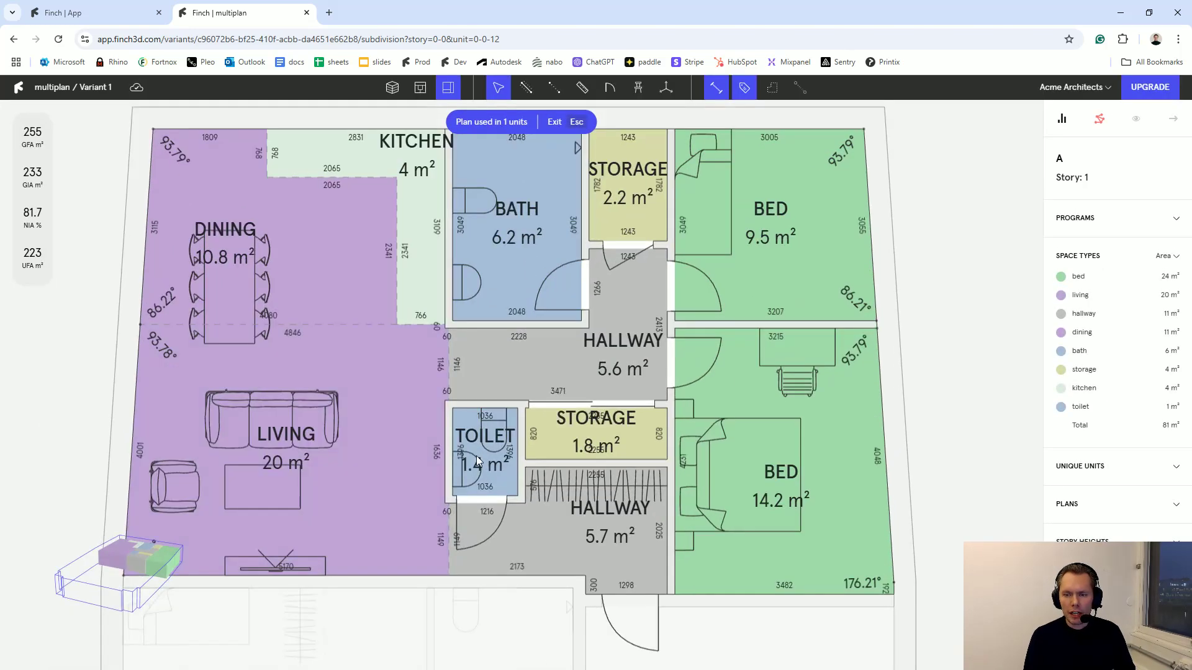
middle_click_drag(519, 348, 577, 391)
scroll(520, 423, "up", 3)
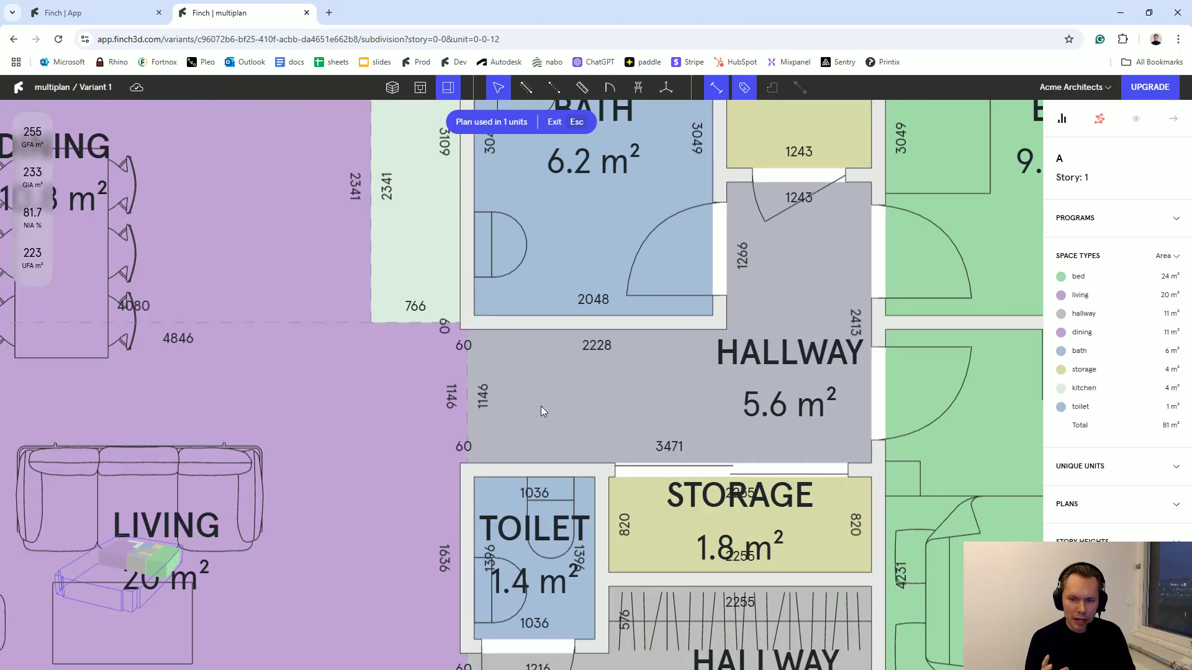
scroll(542, 408, "down", 3)
middle_click_drag(542, 407, 569, 424)
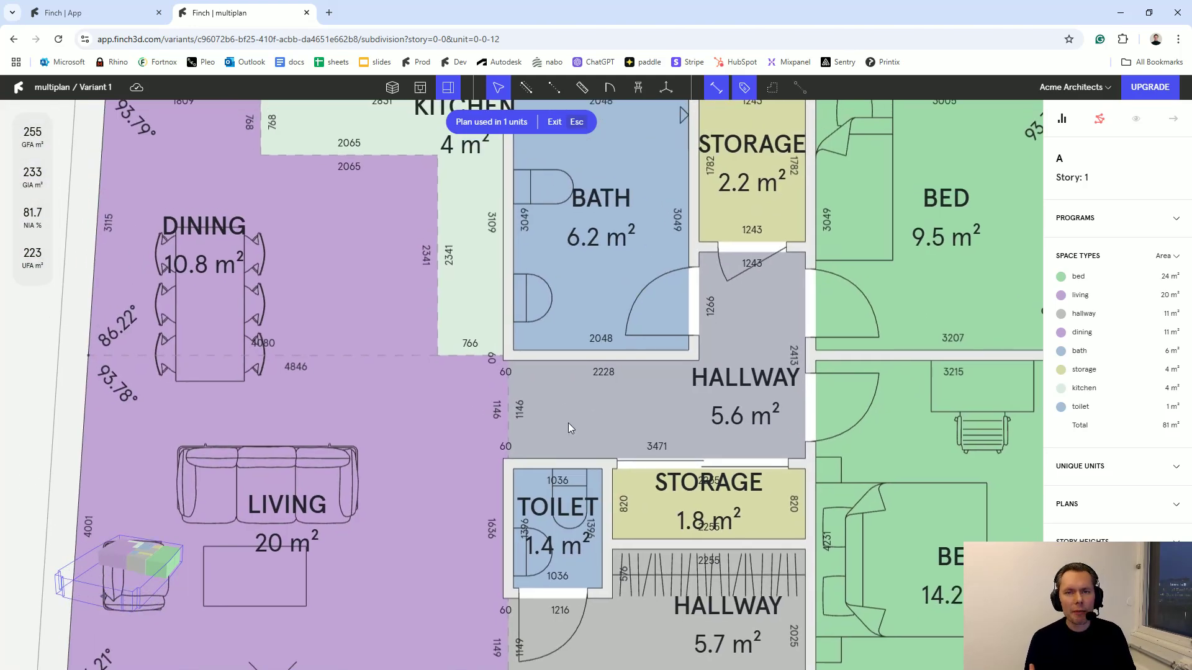
scroll(568, 423, "down", 2)
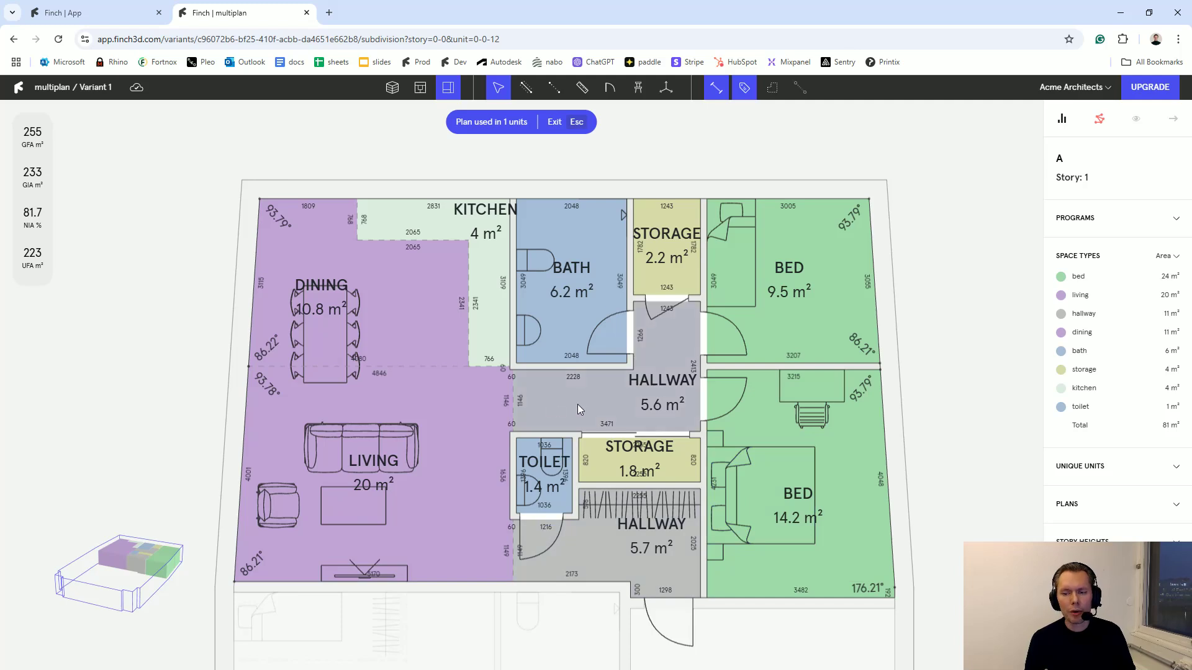
middle_click_drag(599, 409, 578, 413)
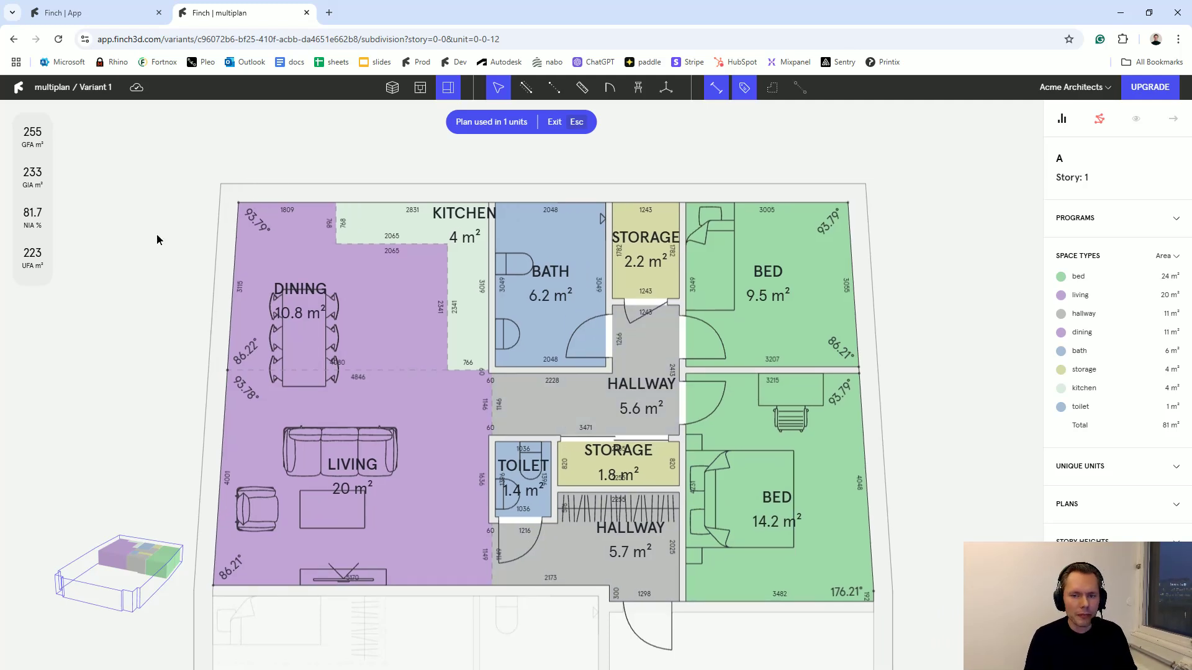
key("Escape")
Step: Reopen 'my floor plan' for editing from the top Residential unit
left_click(452, 238)
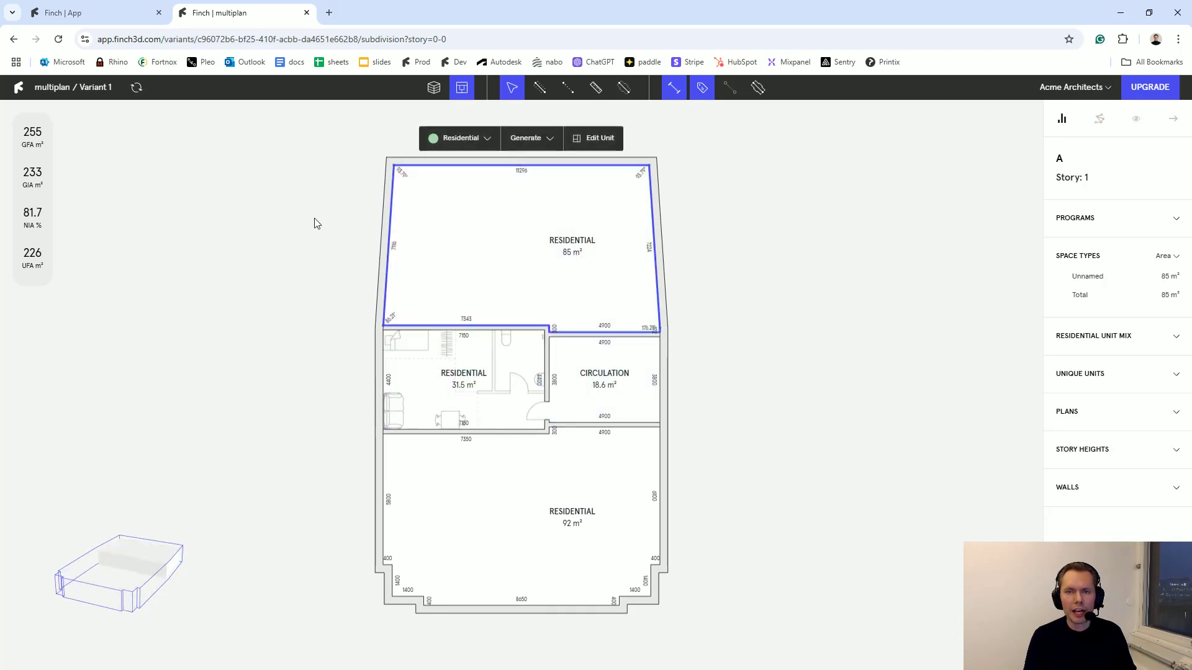
left_click(89, 11)
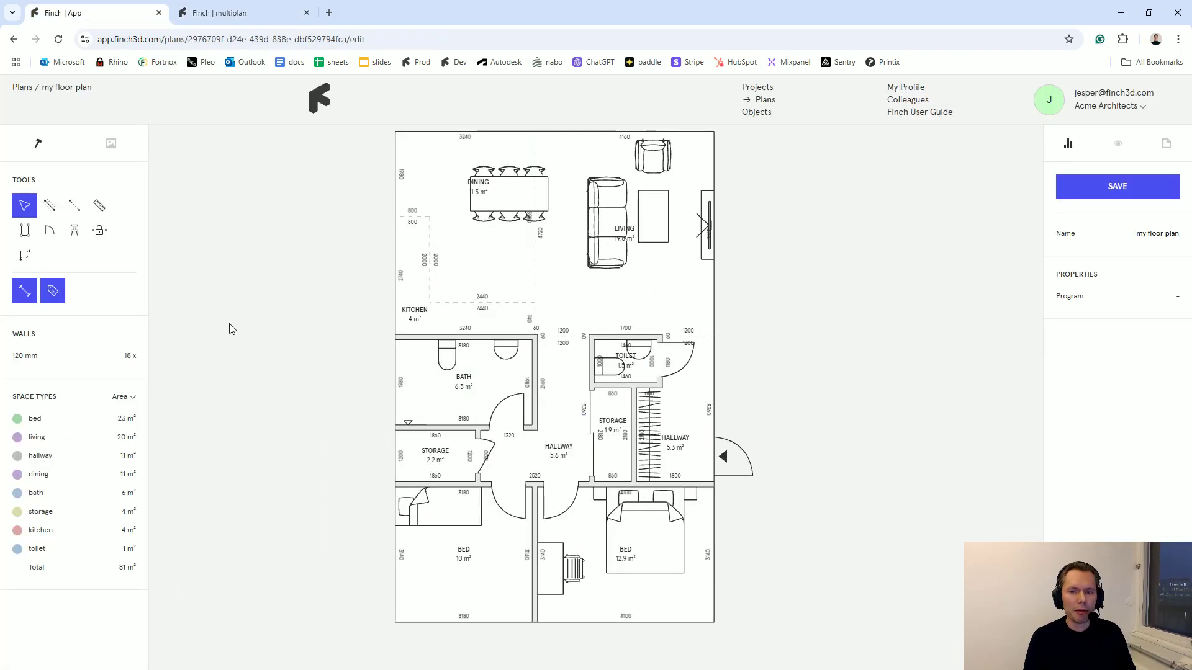
scroll(287, 316, "up", 5)
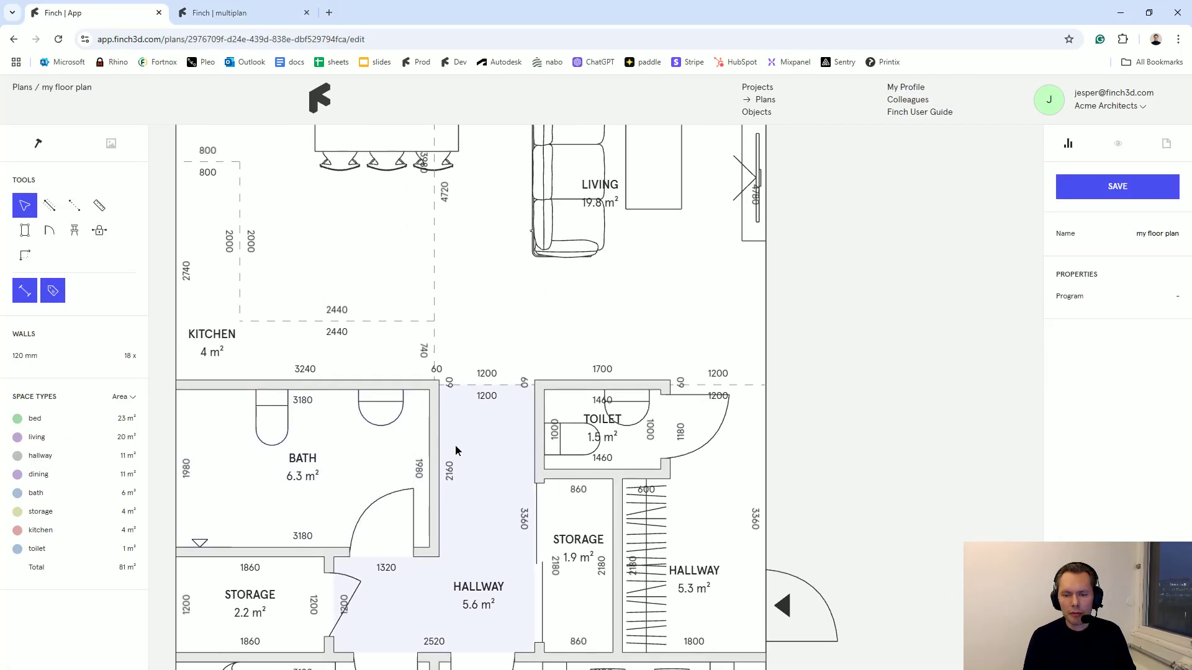
Step: Lock the dashed walls above the left and right hallways, then save the plan
left_click(100, 230)
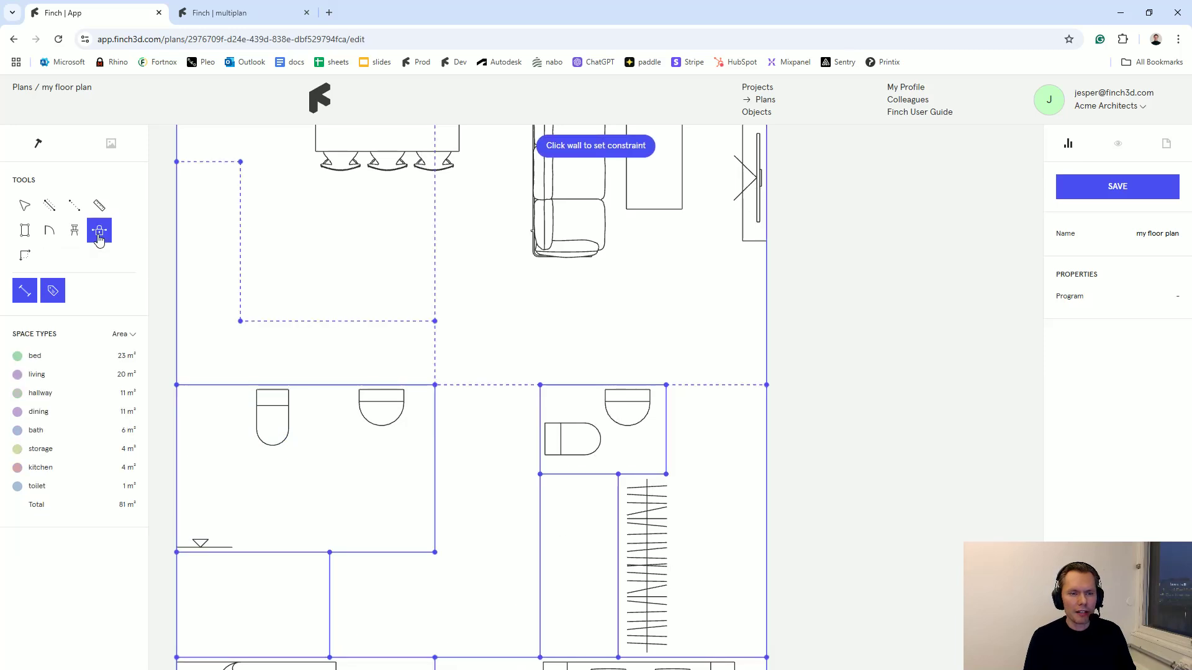
left_click(485, 390)
left_click(712, 388)
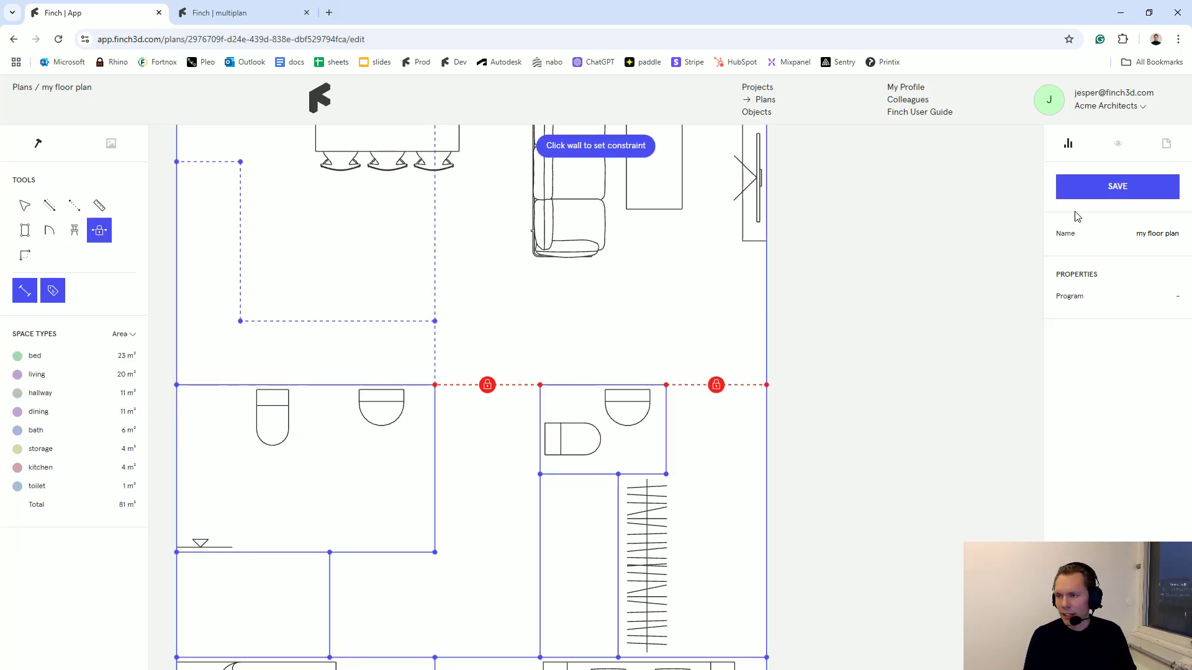
left_click(1120, 187)
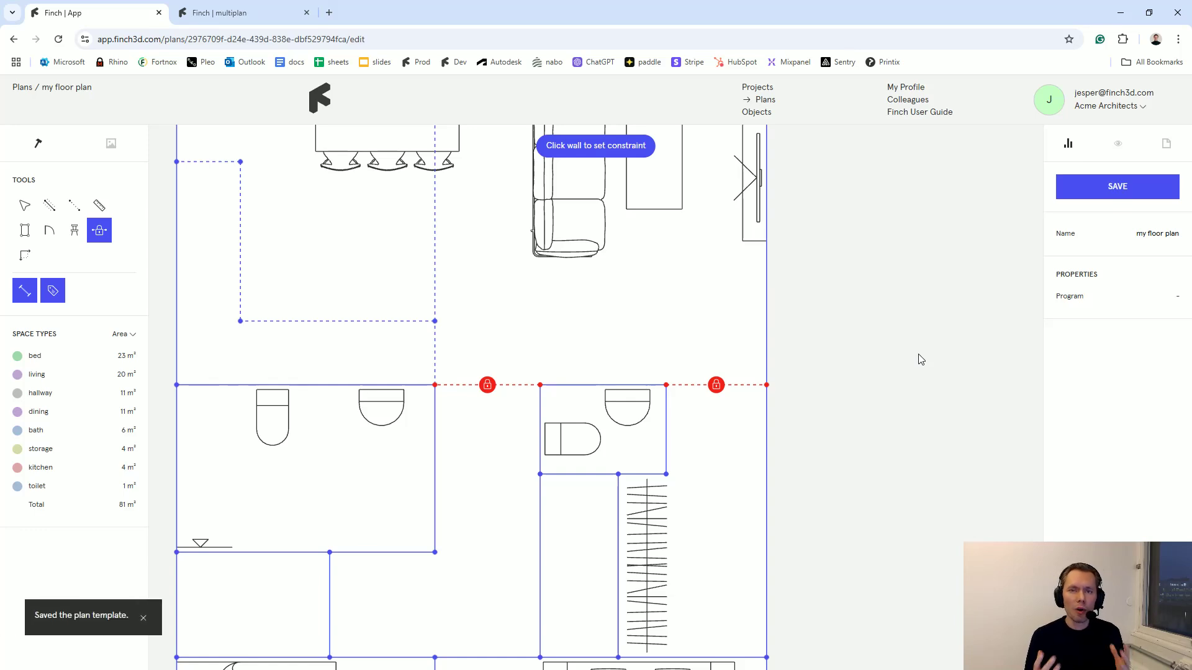
Step: Back in the multiplan variant, regenerate the top unit's plans and pick the updated 'my floor plan'
left_click(245, 12)
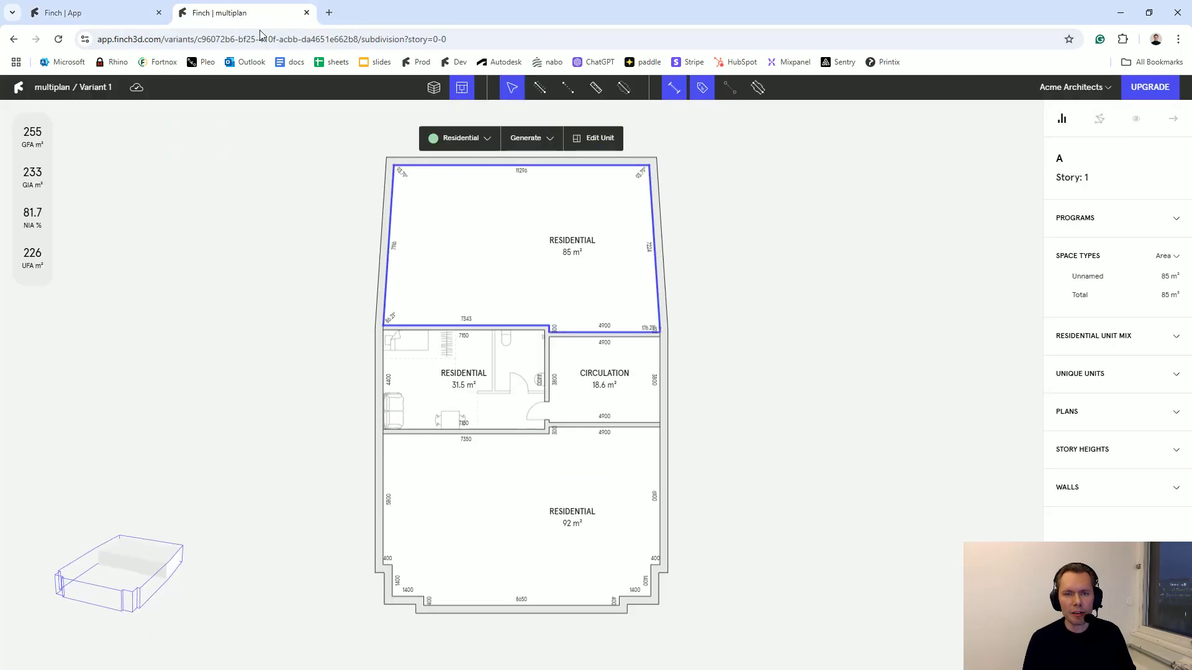
left_click(528, 138)
left_click(526, 236)
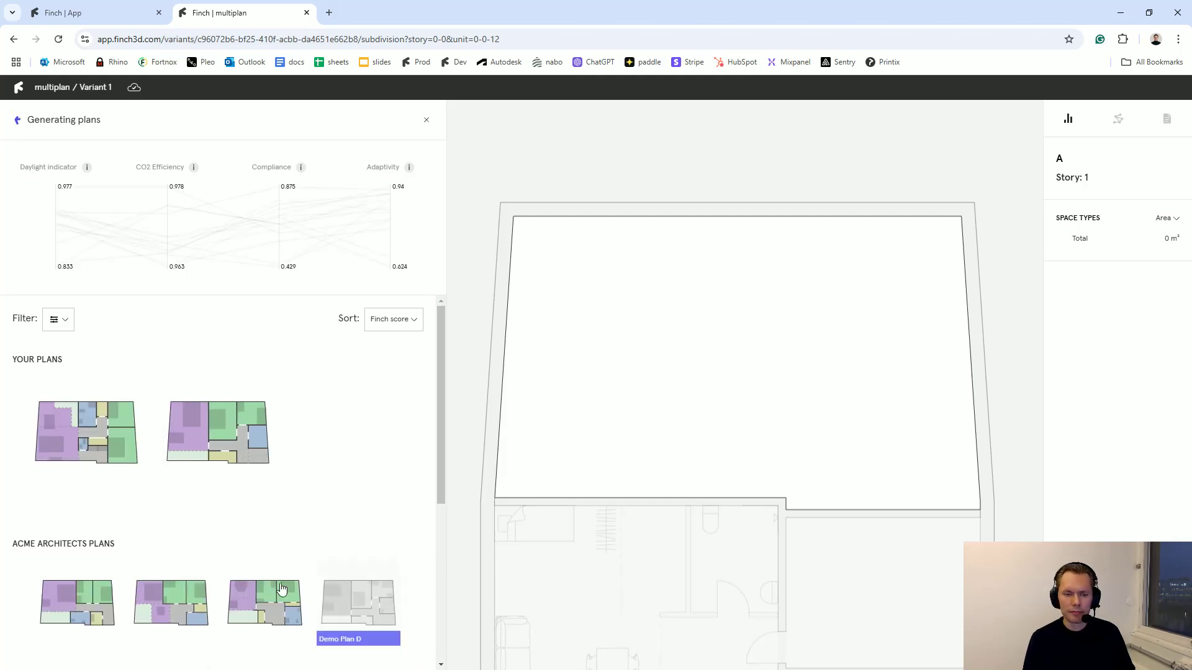
left_click(85, 439)
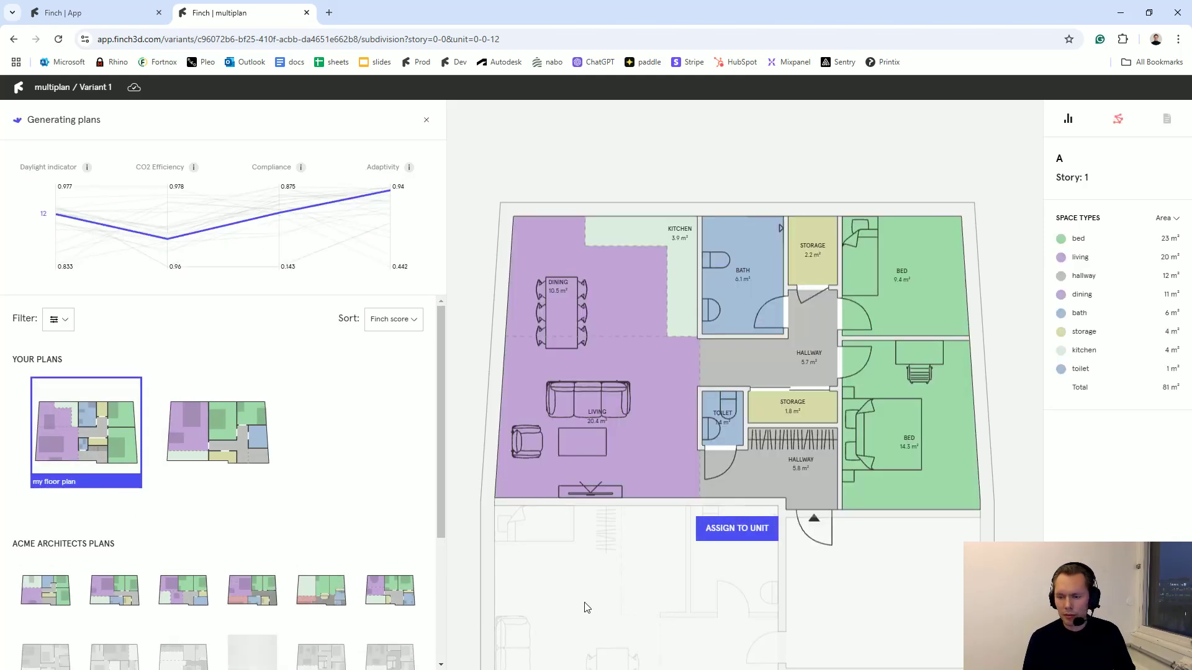
left_click(748, 538)
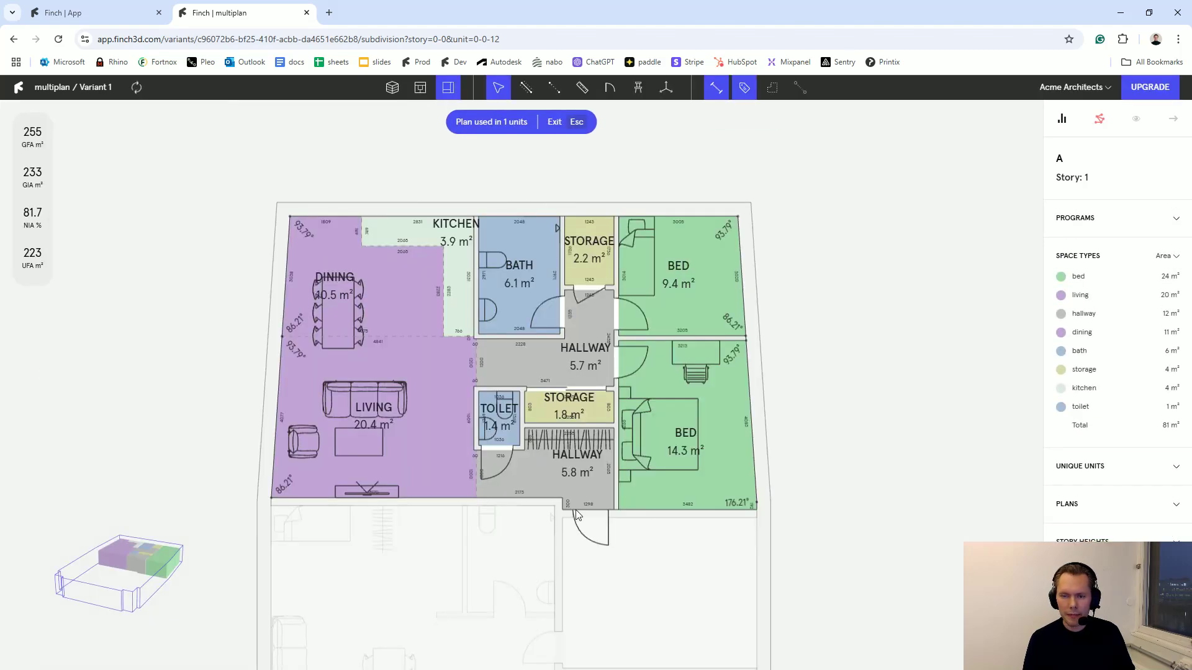
scroll(455, 434, "up", 5)
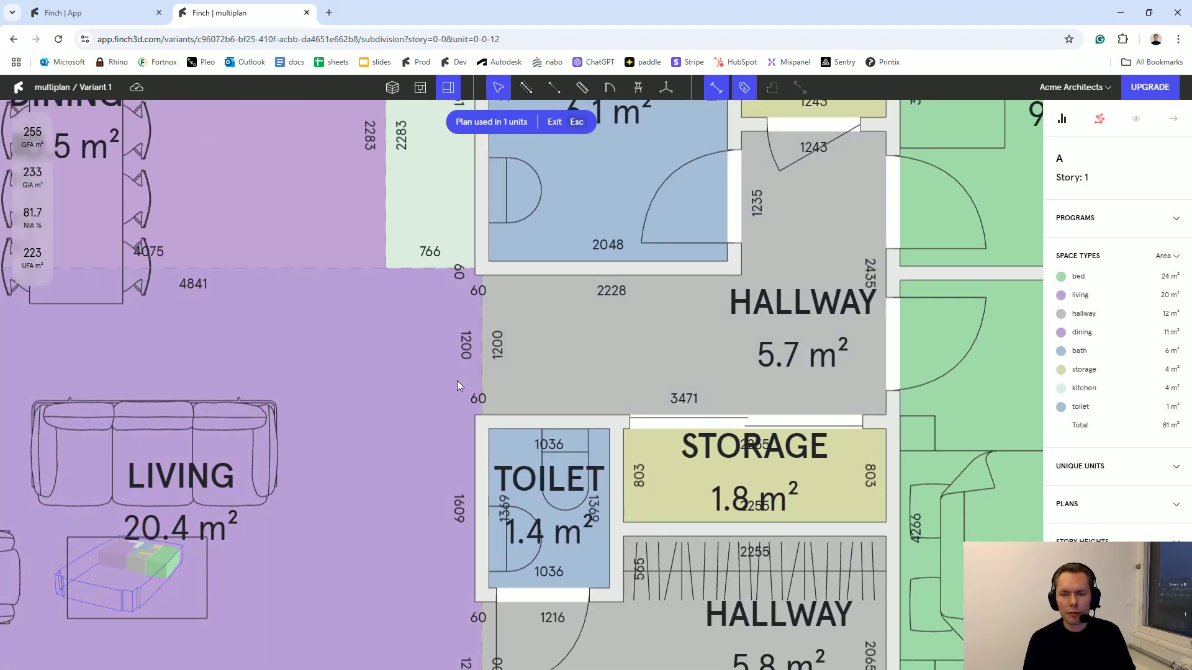
scroll(500, 344, "down", 4)
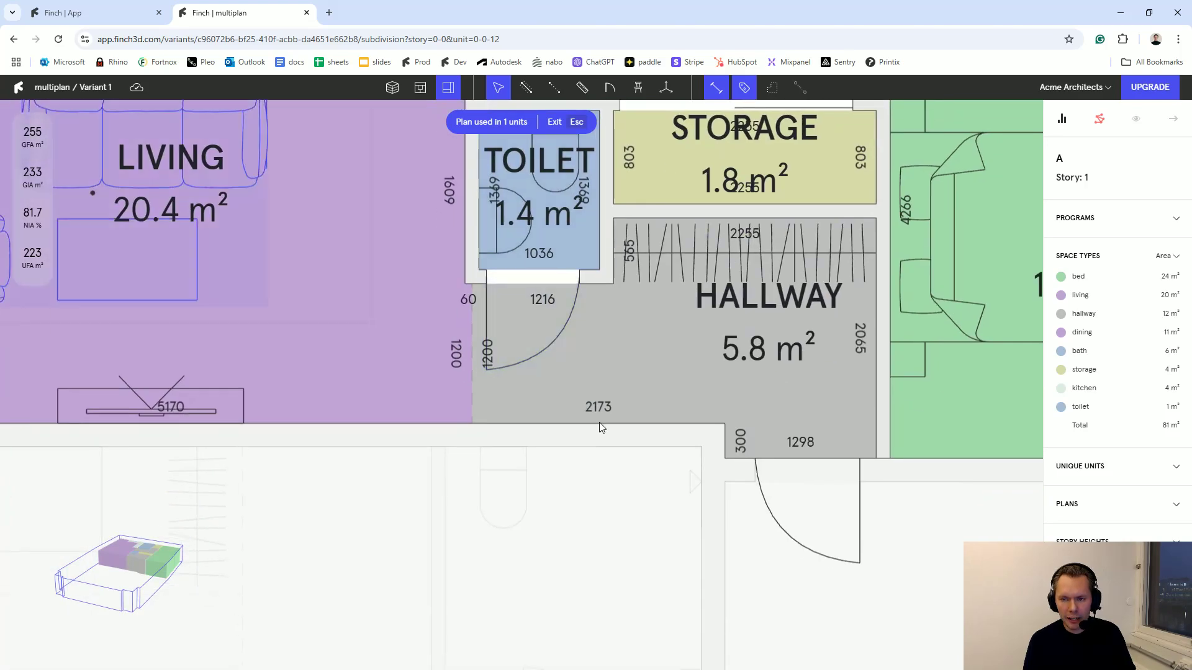
scroll(597, 422, "down", 2)
scroll(595, 273, "down", 2)
scroll(441, 368, "up", 3)
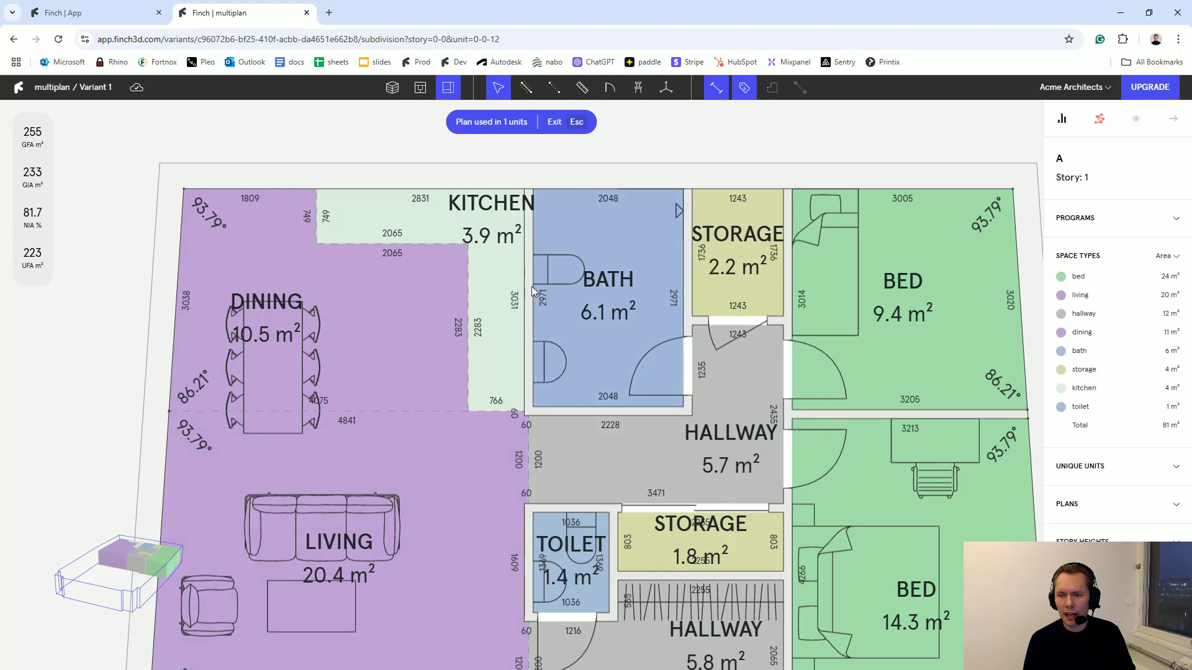
scroll(617, 328, "down", 1)
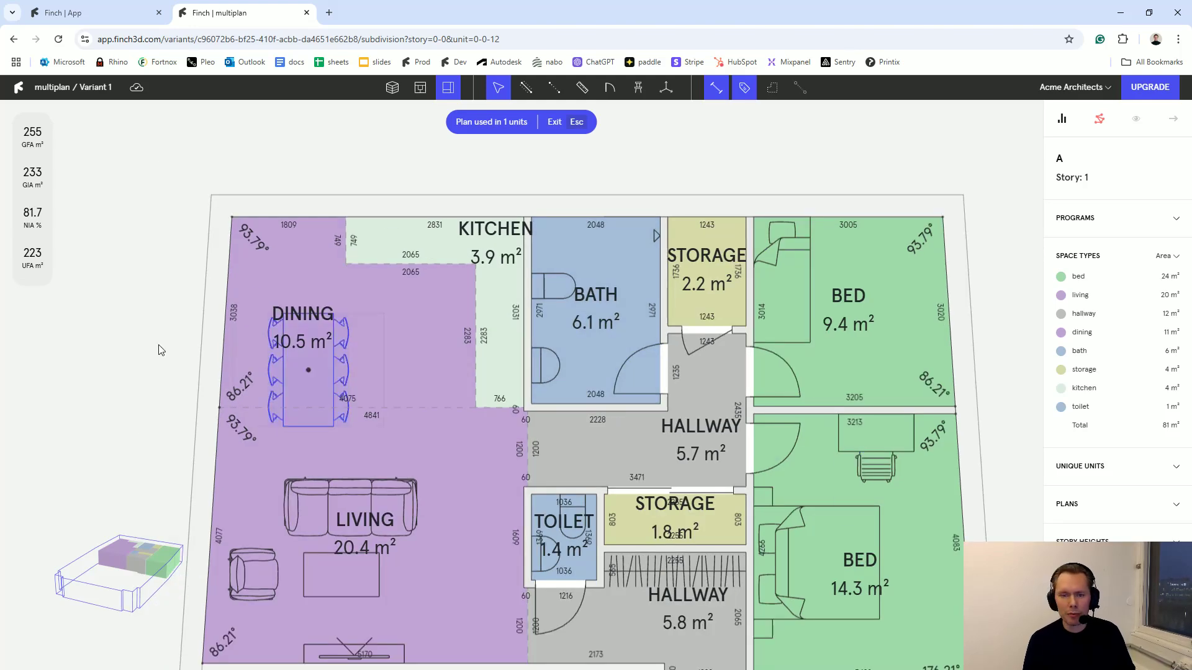
Step: Select the large 92 m² lower residential area and generate floor plans for it
key("Escape")
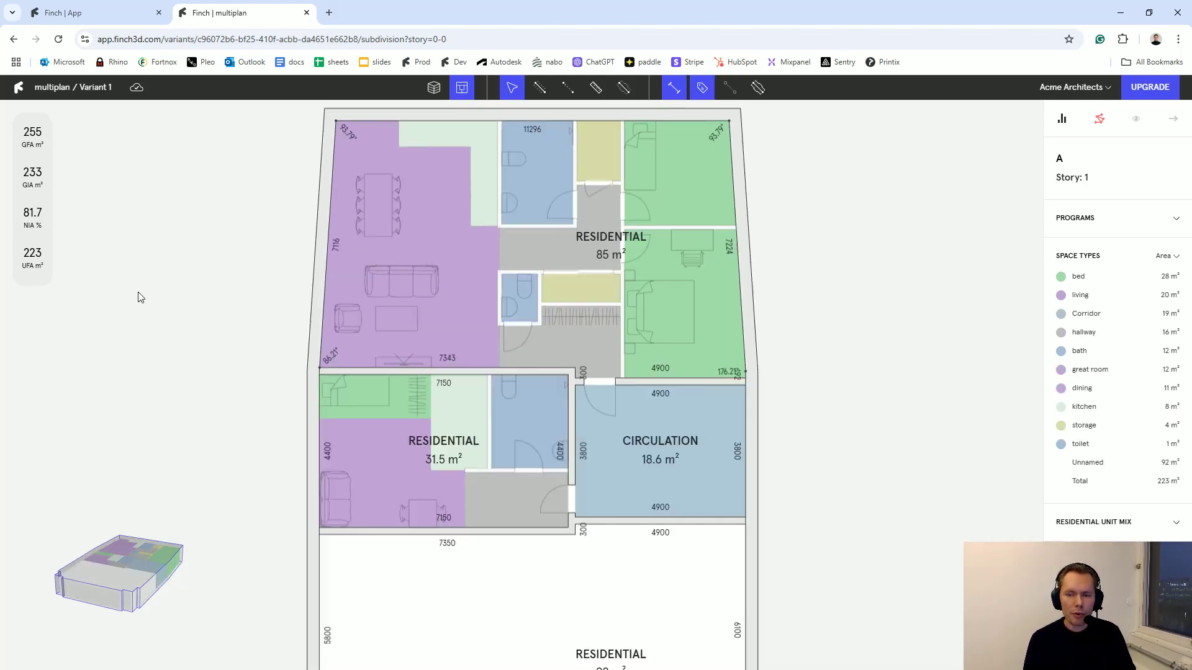
scroll(381, 474, "up", 3)
middle_click_drag(505, 433, 569, 338)
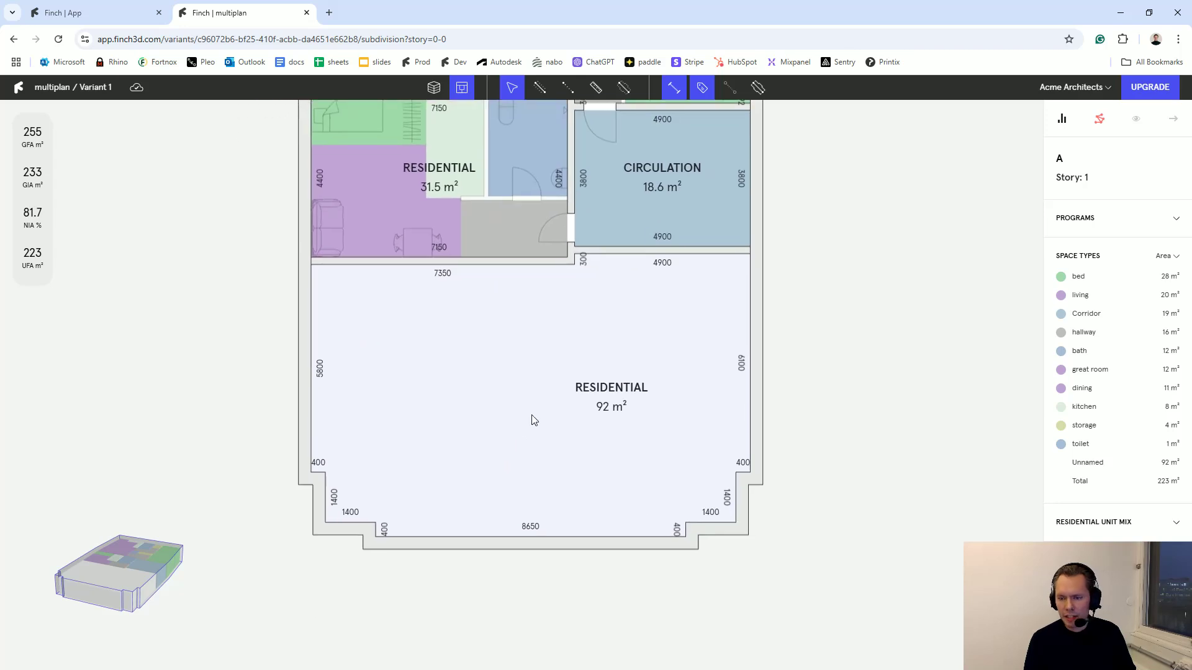
left_click(572, 367)
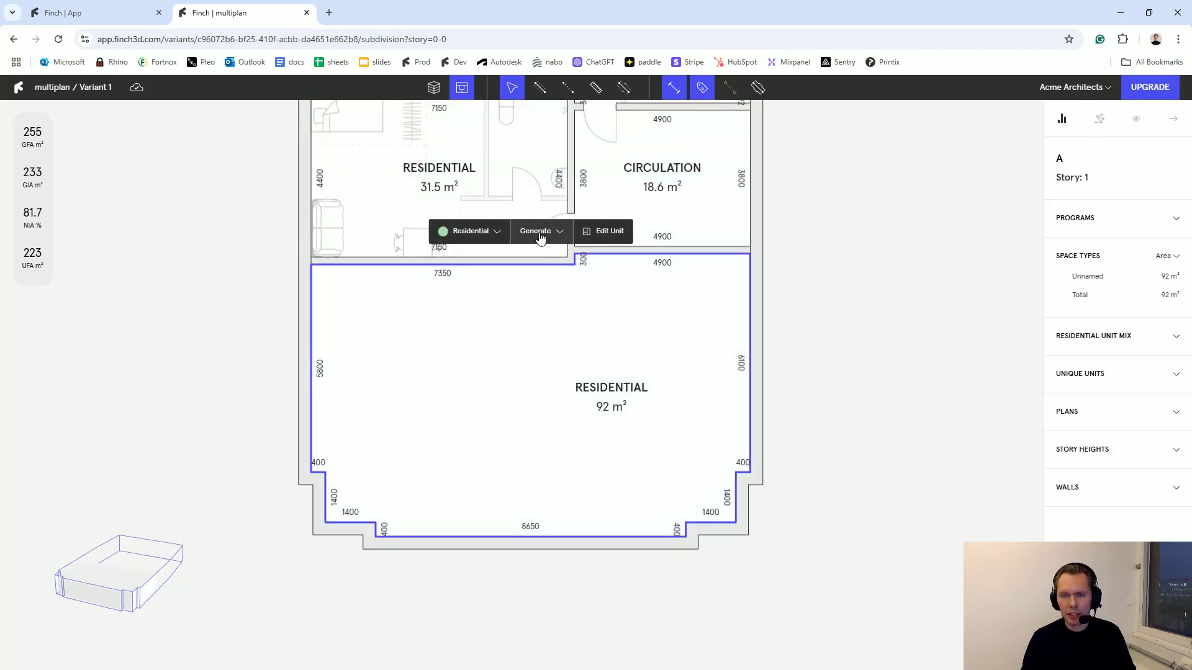
left_click(534, 231)
left_click(527, 334)
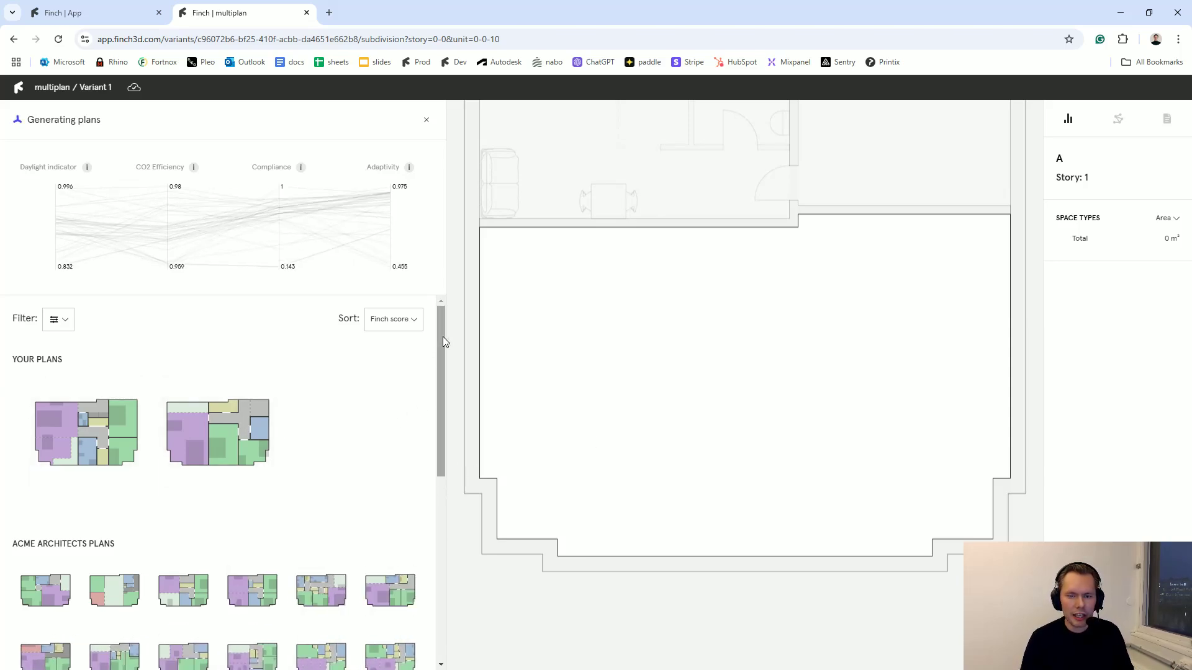
Step: Preview Demo Plan H, then the saved 'my floor plan', in the lower unit
left_click_drag(442, 337, 428, 397)
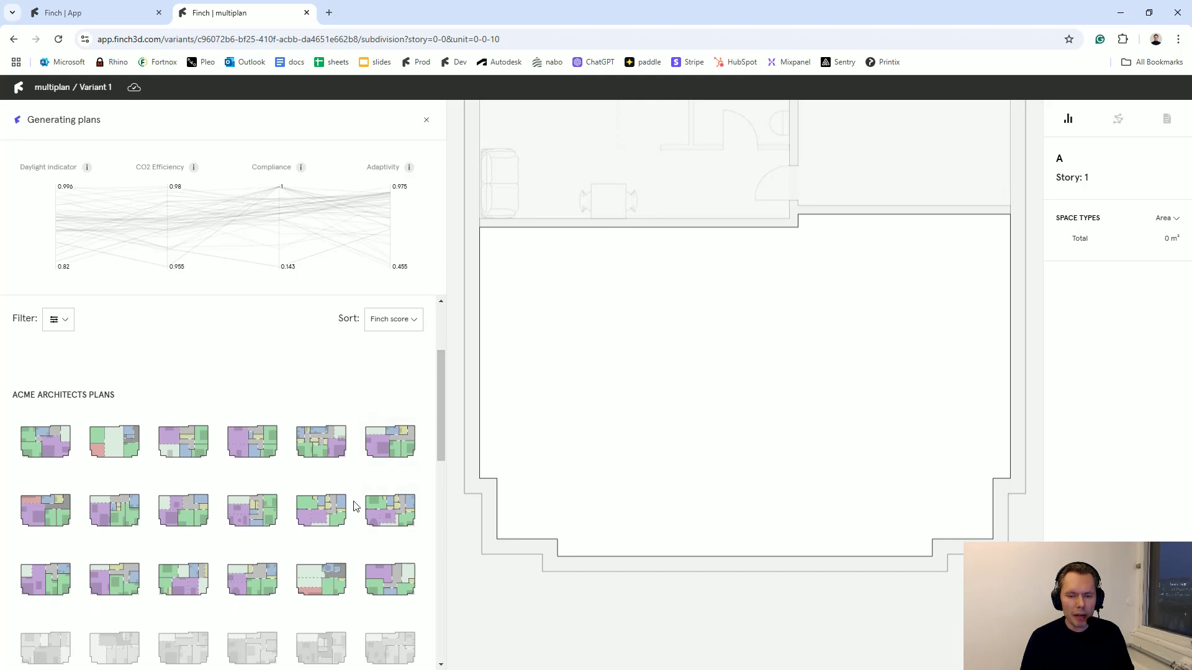
left_click(318, 517)
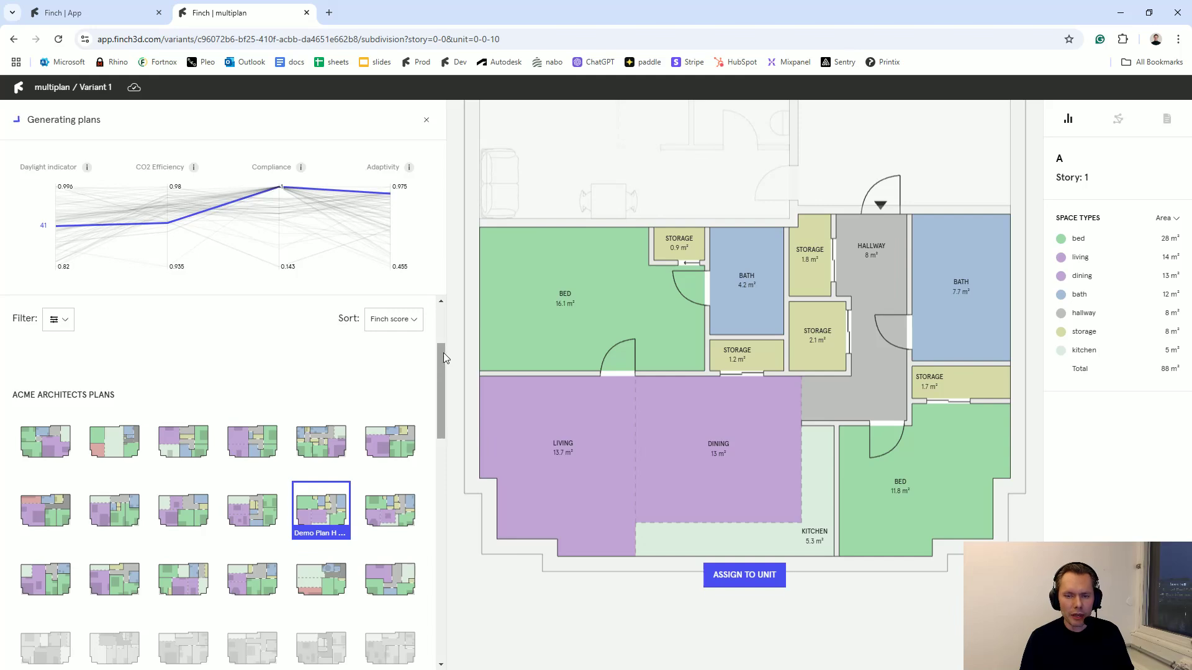
left_click_drag(441, 352, 442, 308)
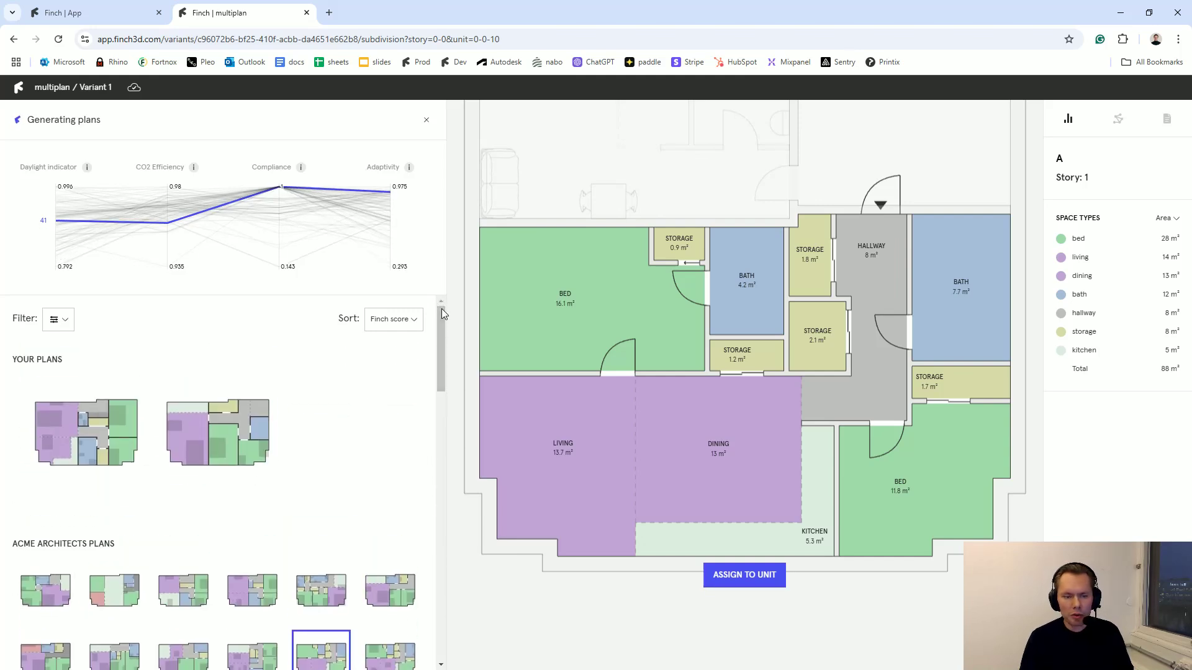
left_click(78, 442)
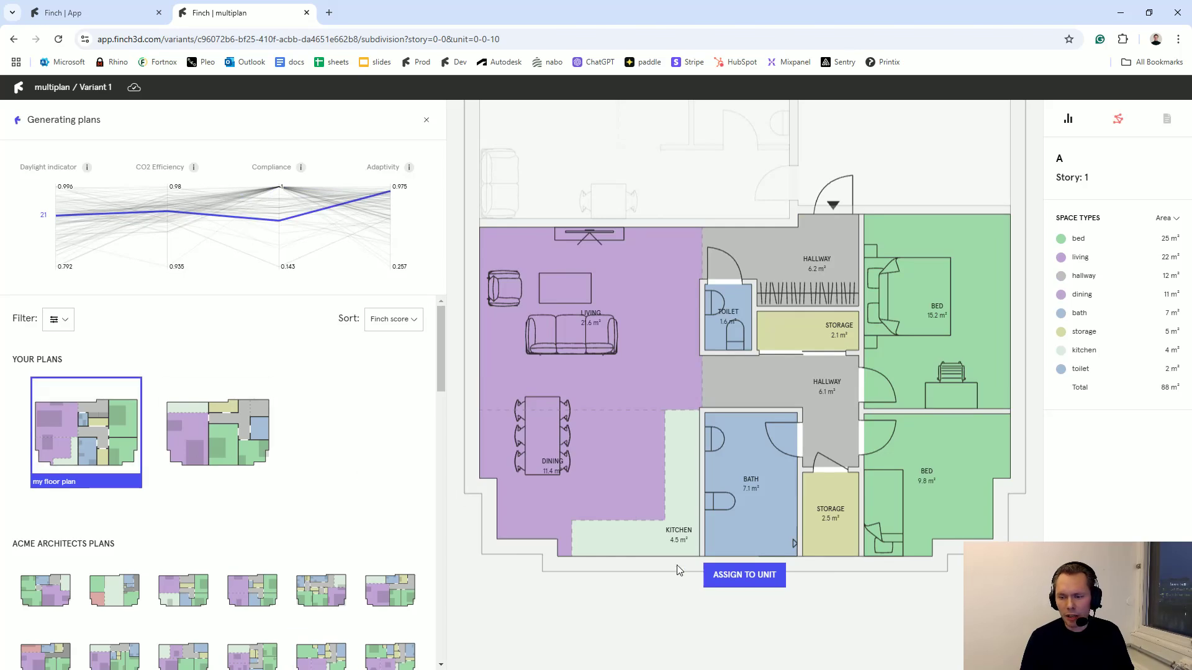
Step: Assign 'my floor plan' to the 92 m² unit and check its 1200 mm hallways
left_click(723, 577)
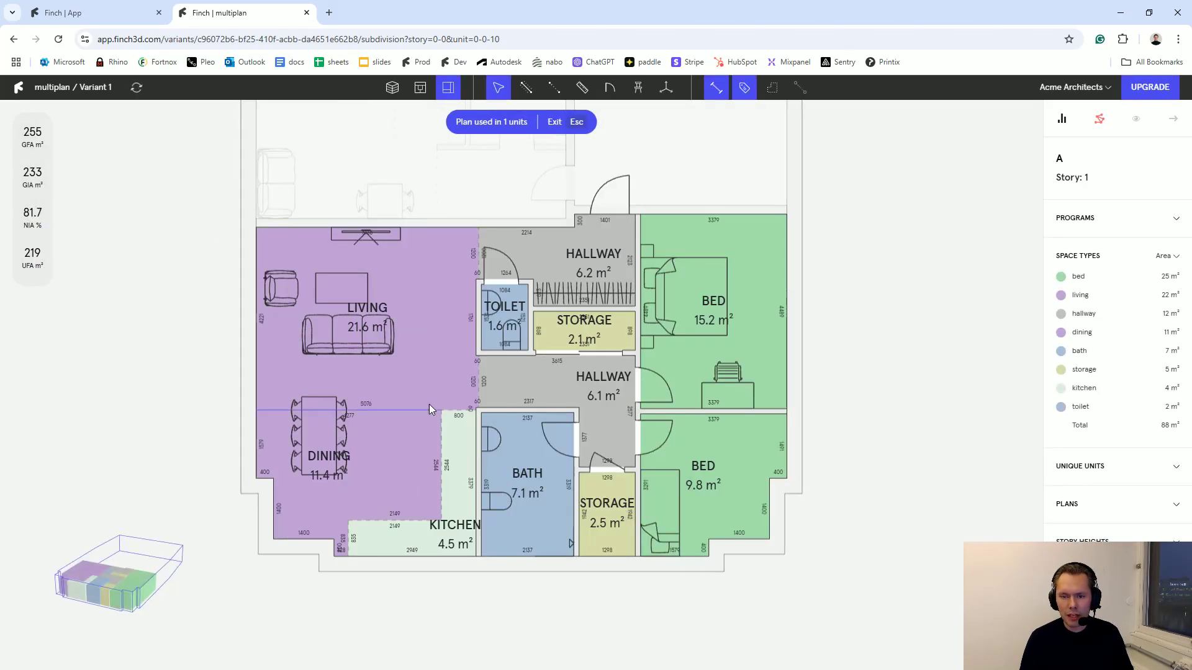
scroll(510, 374, "up", 5)
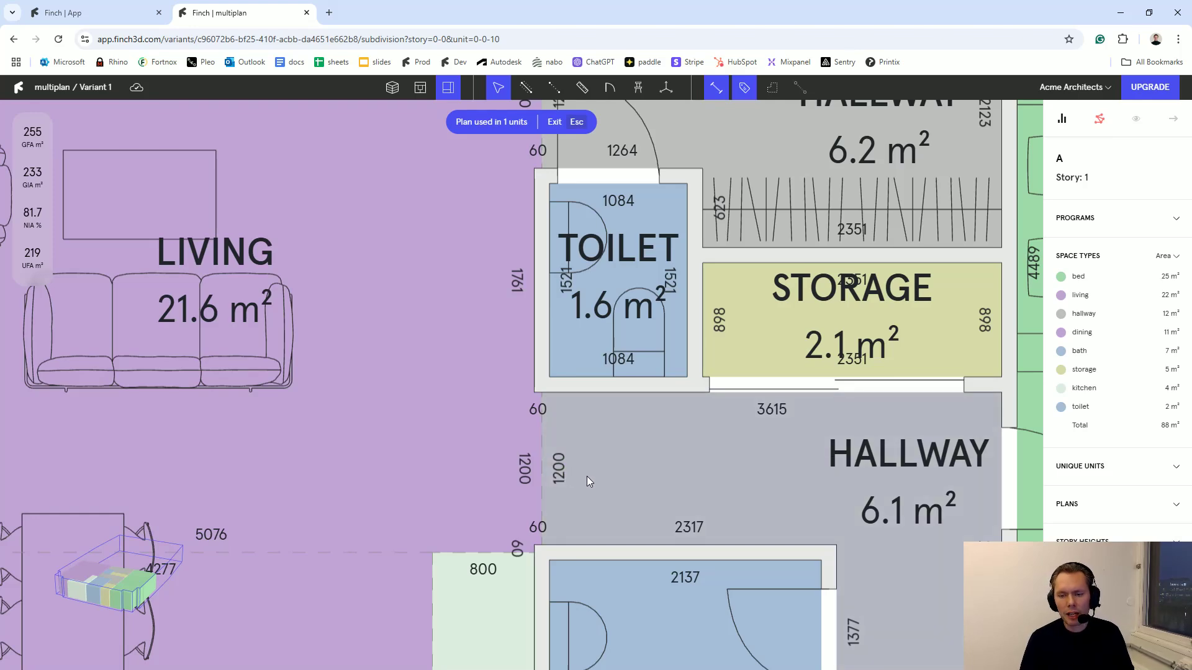
scroll(587, 475, "right", 3)
scroll(564, 480, "down", 5)
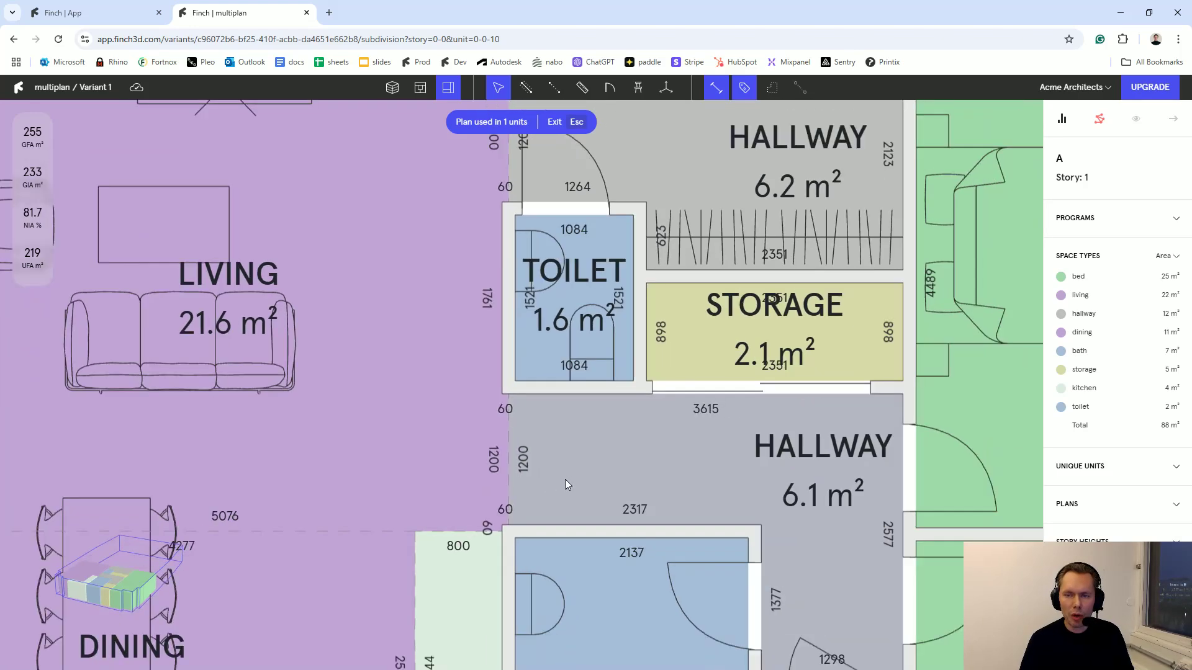
scroll(559, 437, "down", 2)
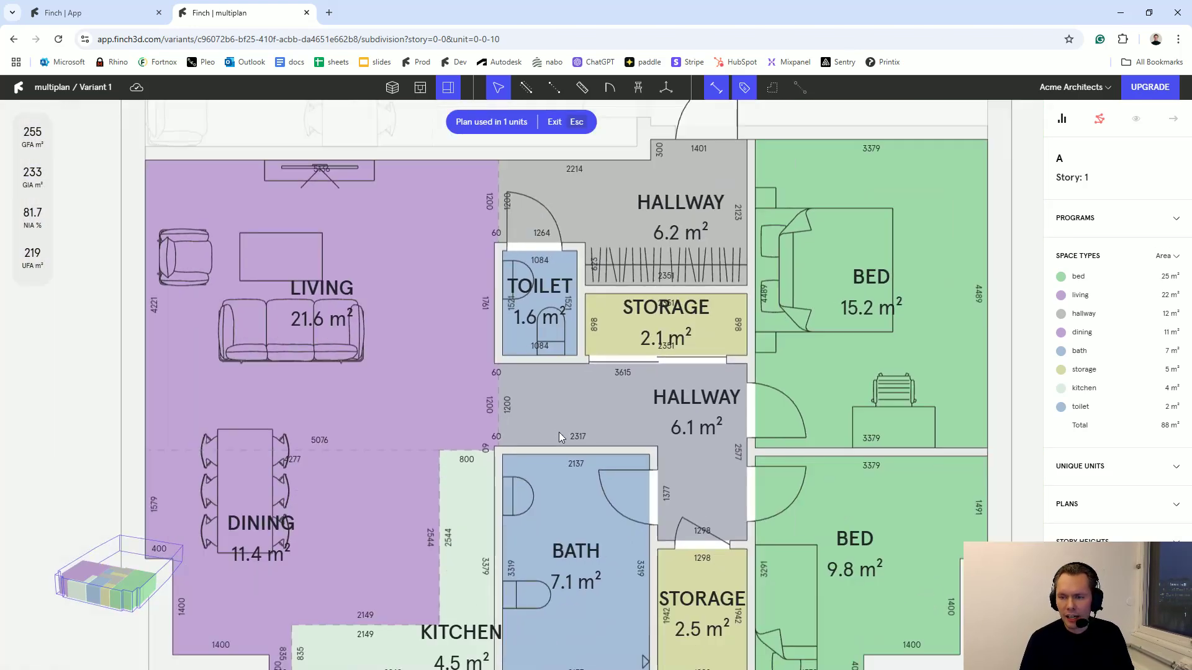
scroll(559, 432, "right", 2)
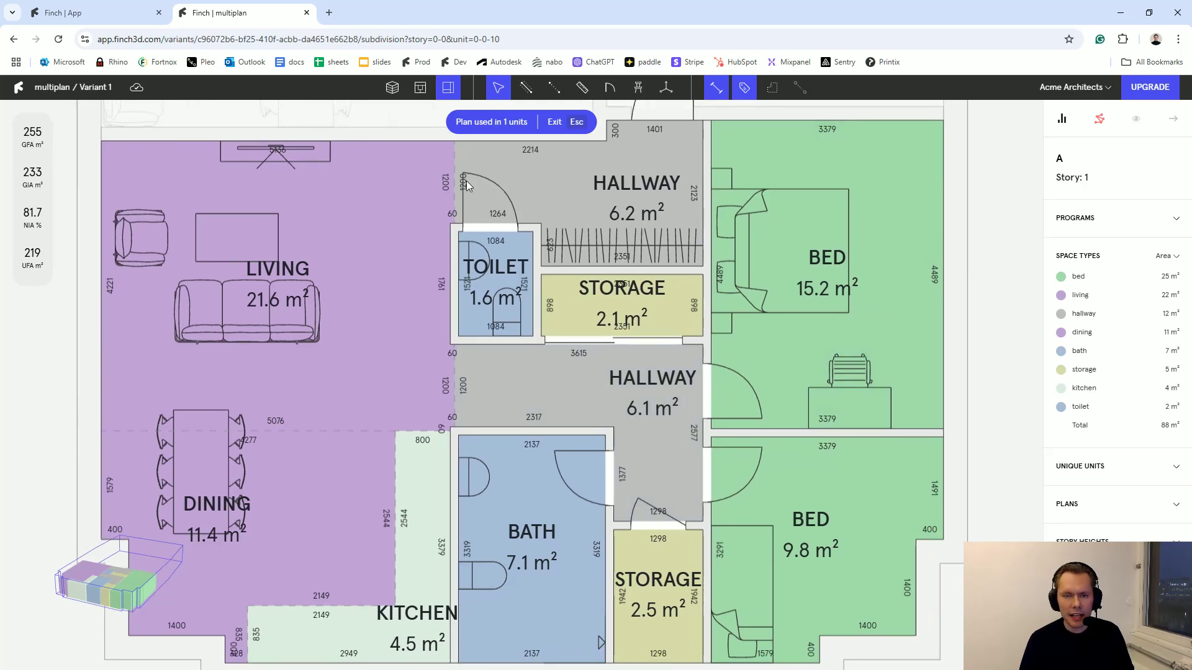
scroll(393, 281, "down", 2)
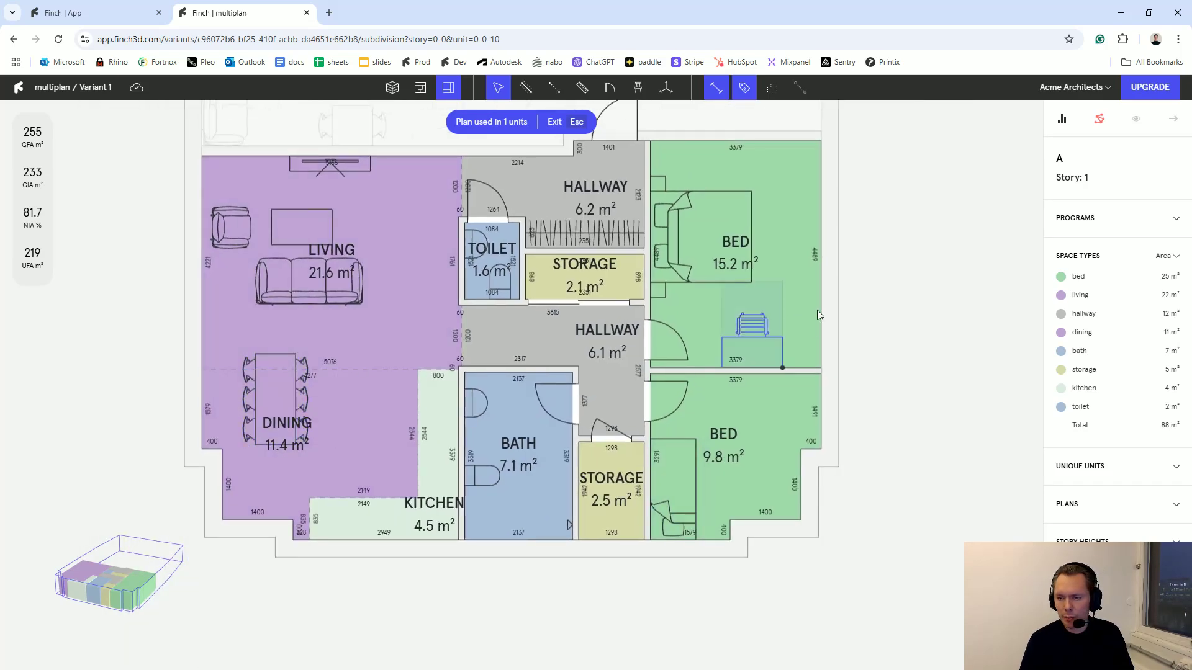
key("Escape")
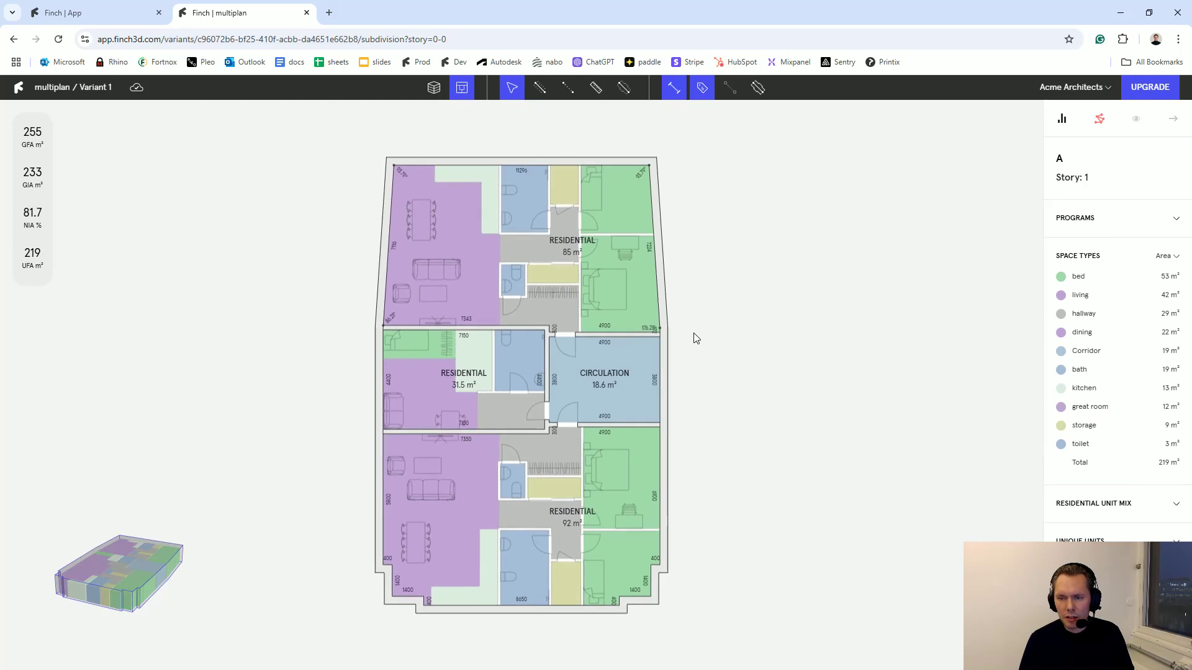
middle_click_drag(694, 339, 759, 351)
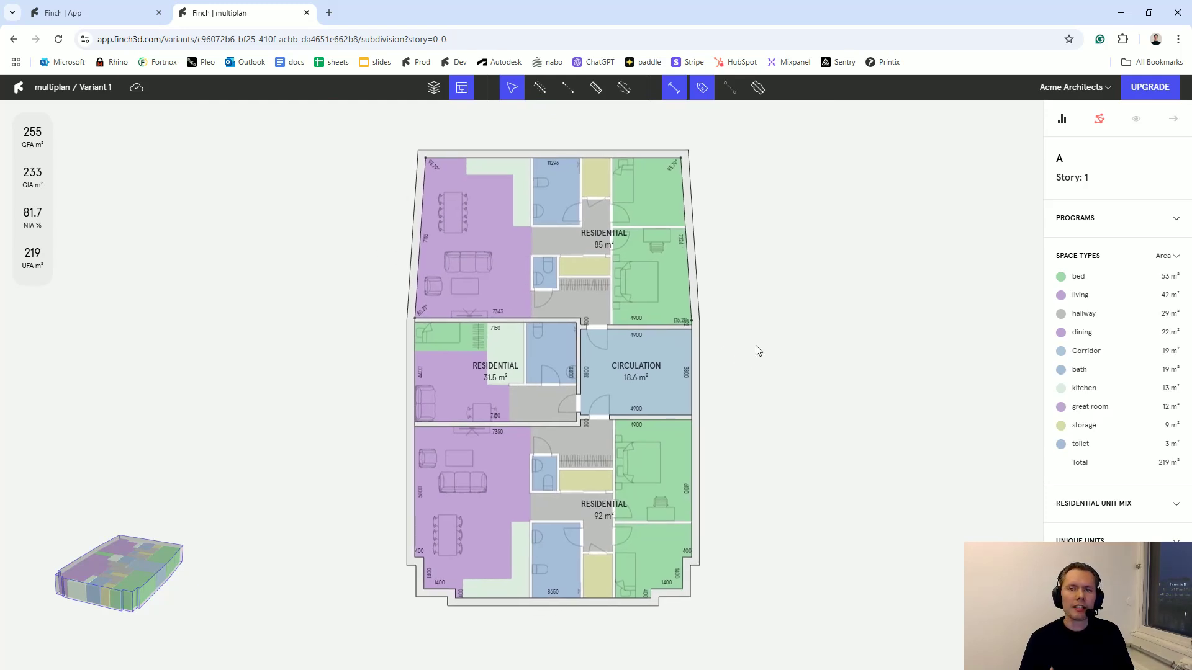